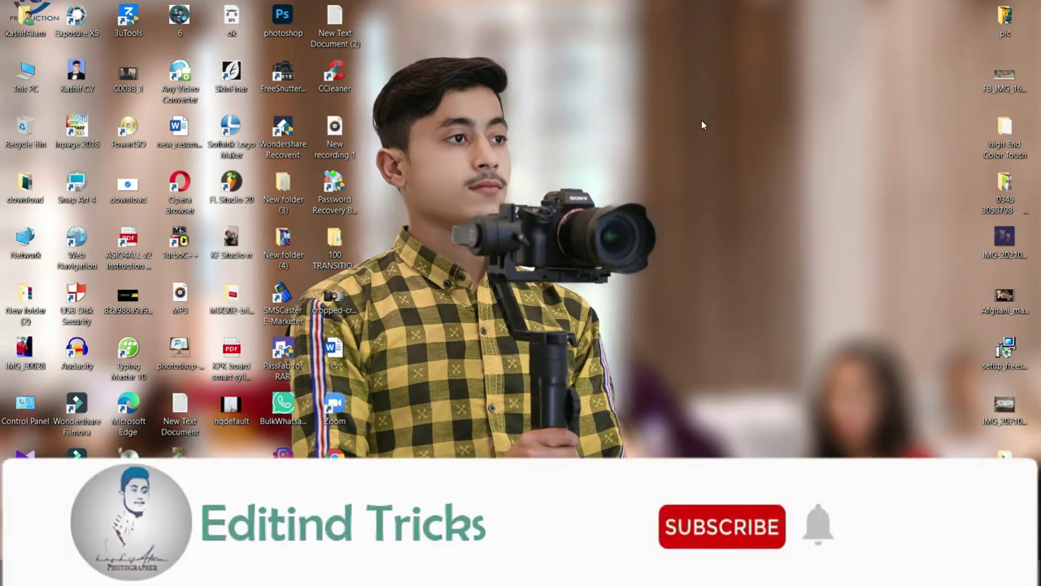
Refresh the desktop three times from its right-click menu
right_click(701, 119)
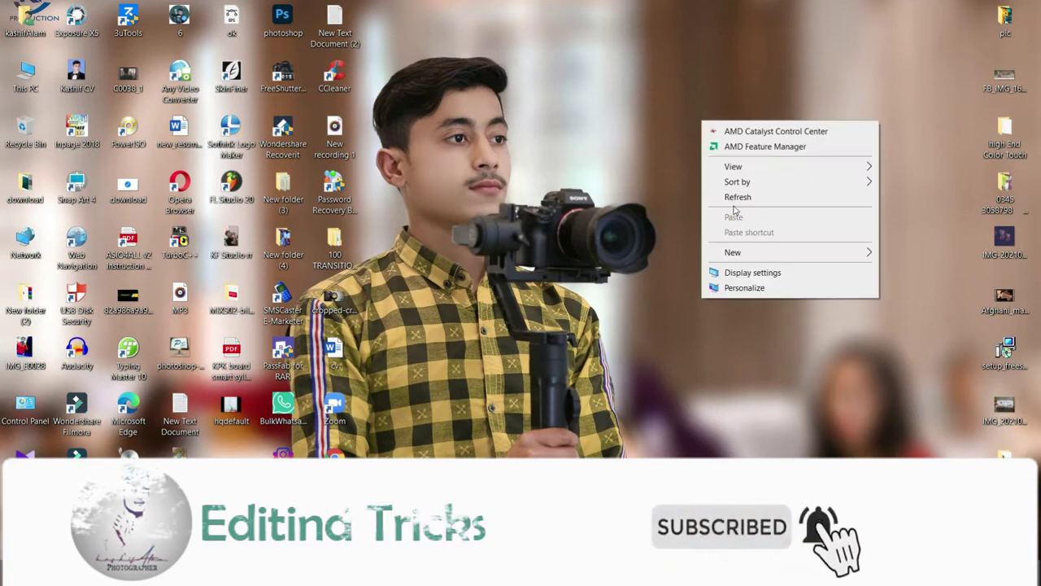
left_click(736, 199)
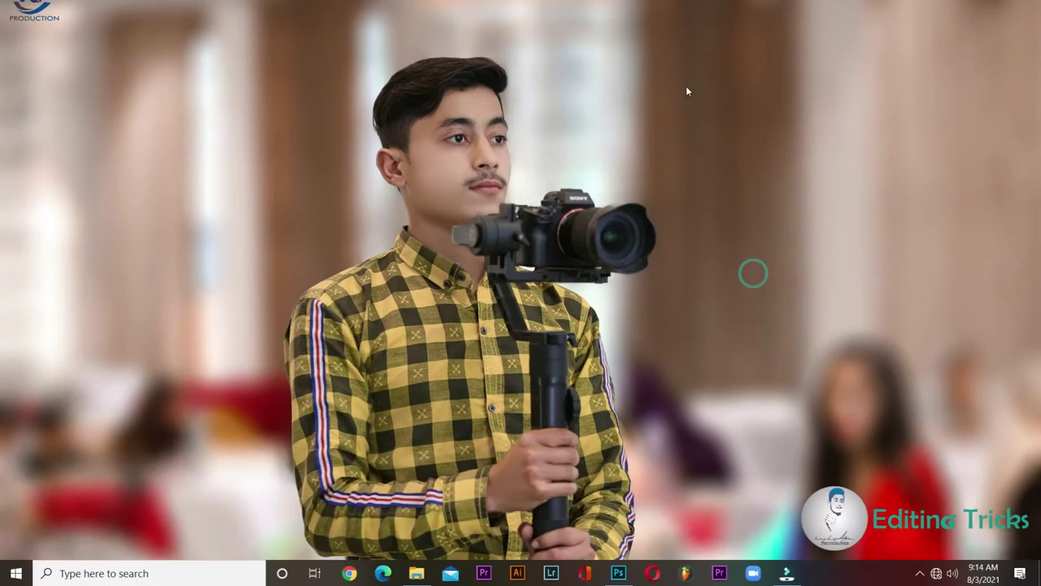
right_click(687, 88)
left_click(714, 163)
right_click(715, 166)
left_click(749, 242)
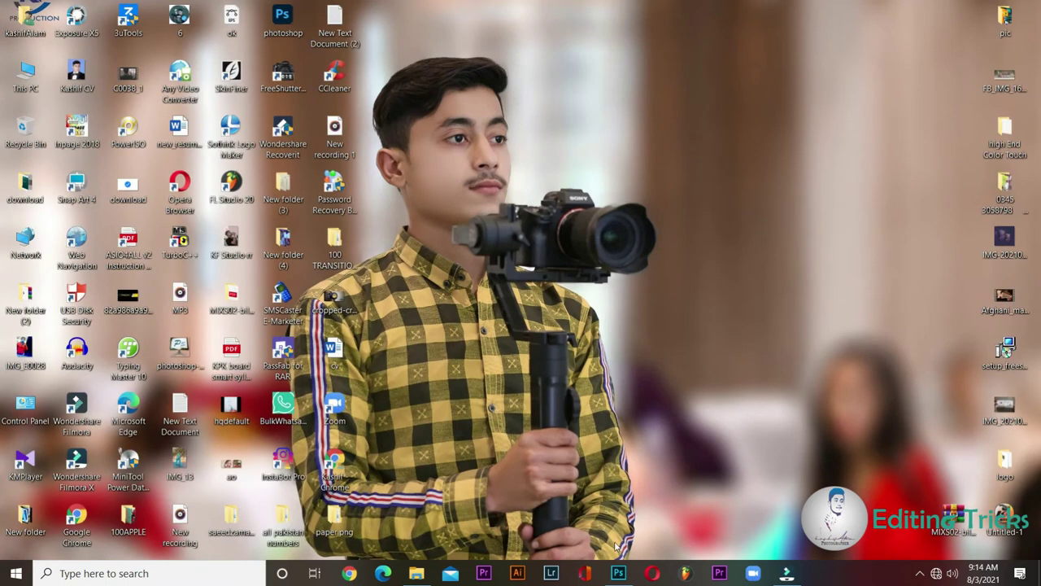
Back in Photoshop, pick the Move tool, deselect the portrait layer, then minimize Photoshop
left_click(618, 575)
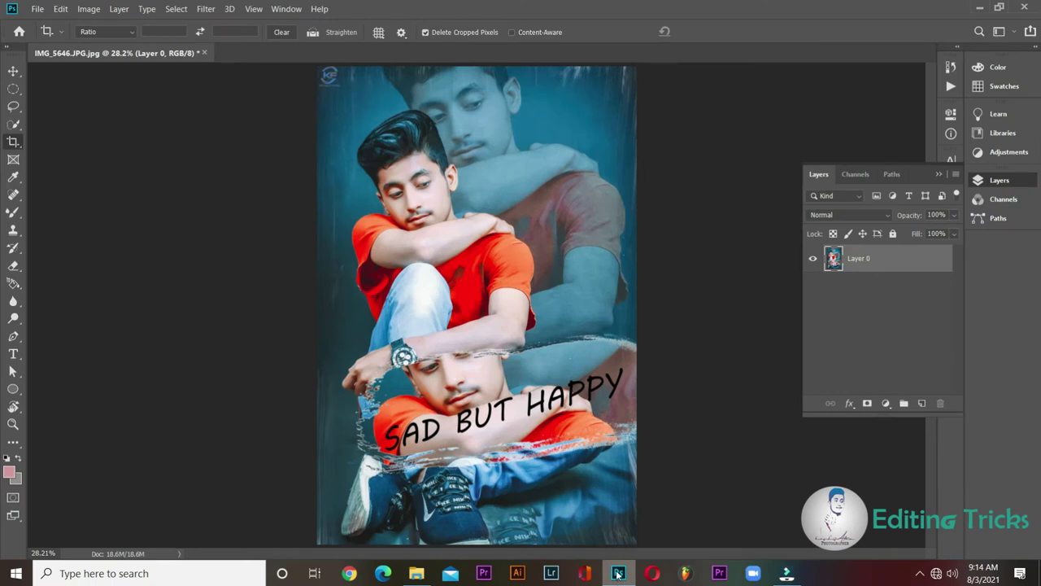
left_click(14, 73)
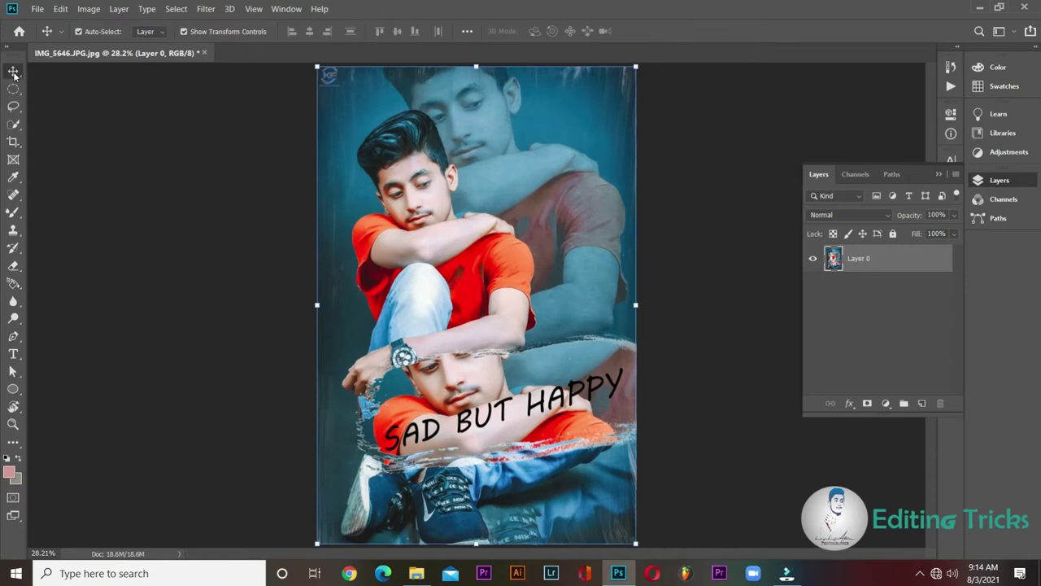
left_click(138, 257)
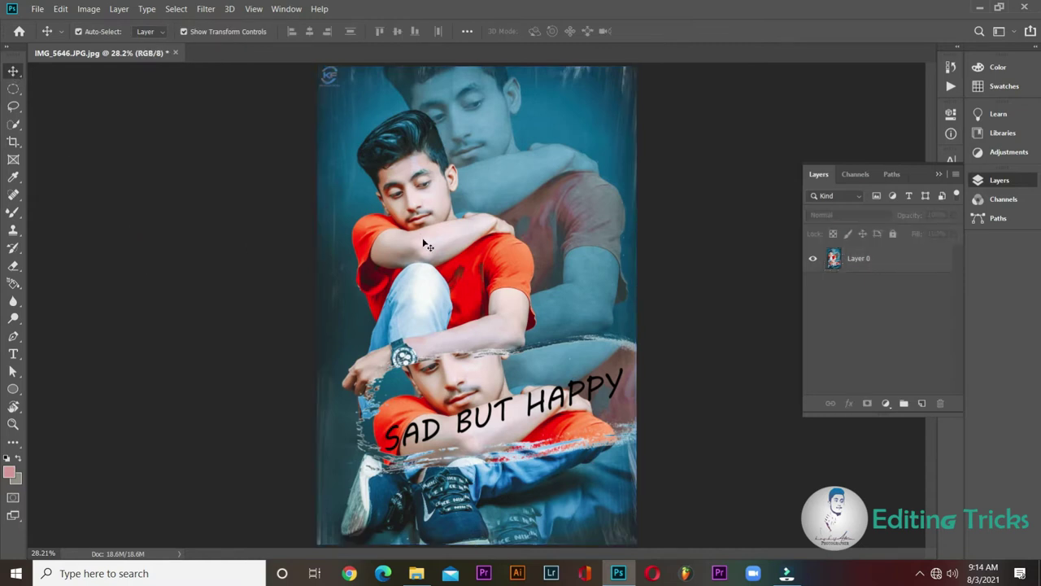
left_click(979, 7)
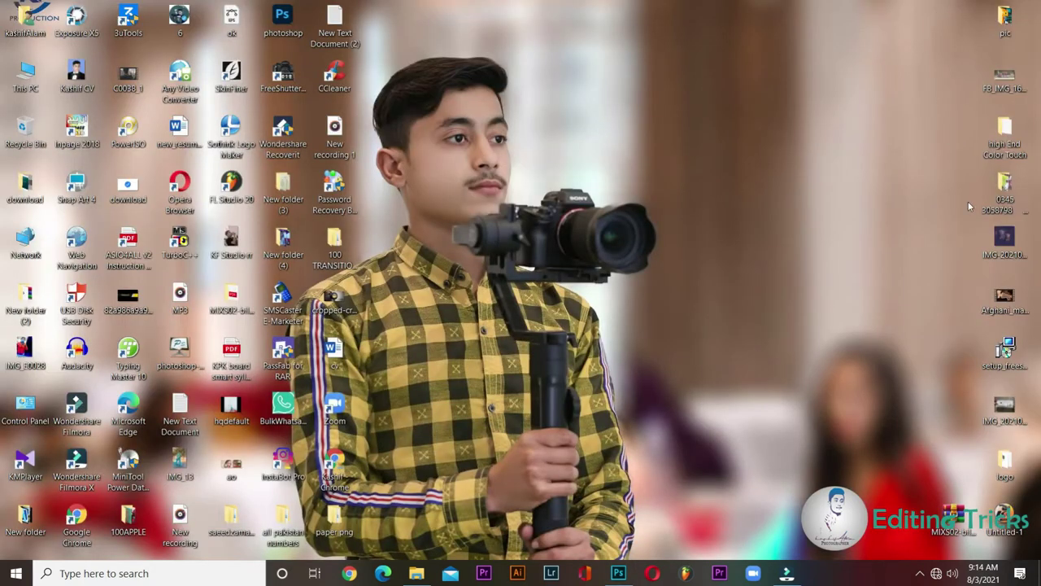
Drag _VRS3575 from pic > paper png > New folder (5) into Photoshop
double_click(1009, 142)
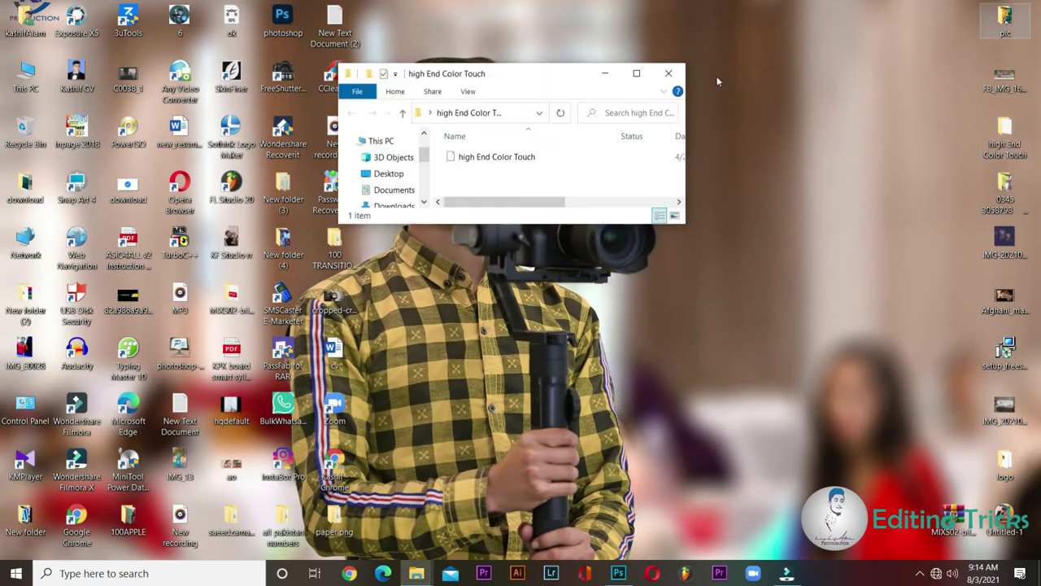
left_click(669, 73)
double_click(1005, 16)
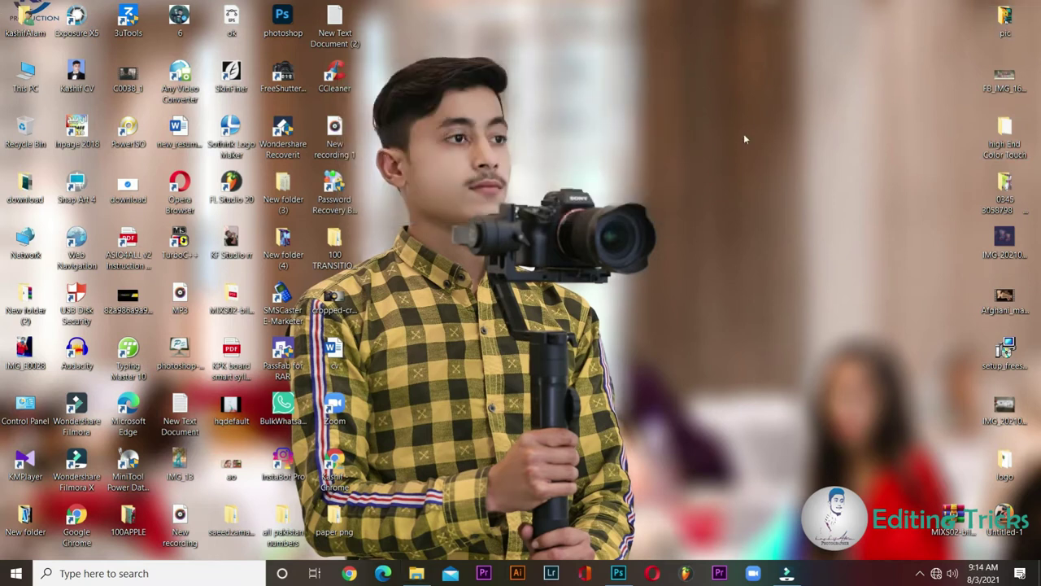
left_click(653, 90)
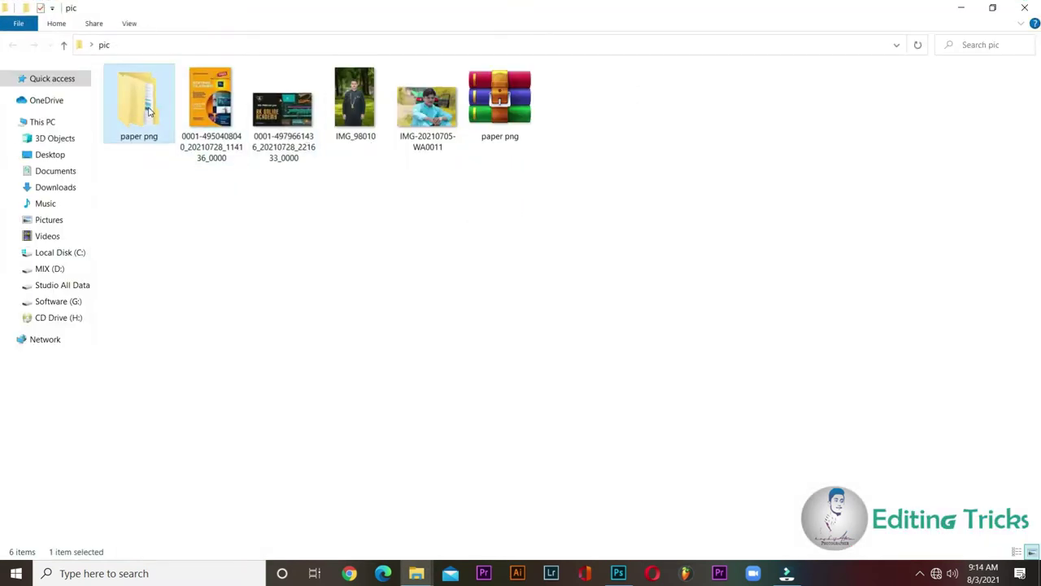
double_click(148, 110)
double_click(147, 91)
mouse_move(138, 102)
left_mouse_down()
mouse_move(623, 578)
mouse_move(488, 50)
left_mouse_up()
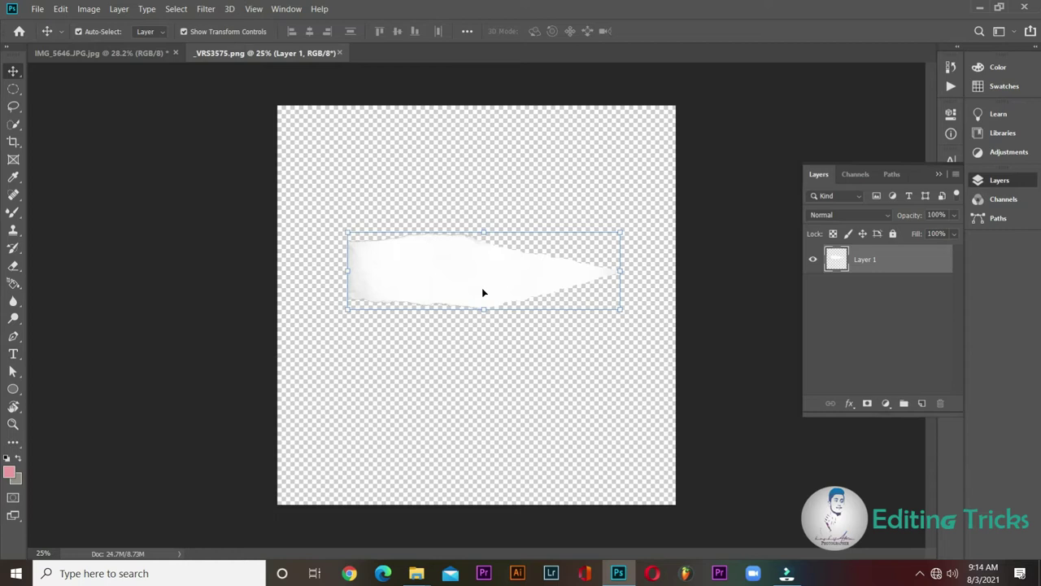
Bring the torn strip into the portrait, stretch it to the left edge at 103.61%, and raise it
mouse_move(479, 291)
left_mouse_down()
mouse_move(143, 59)
mouse_move(458, 262)
mouse_move(452, 234)
mouse_move(478, 243)
left_mouse_up()
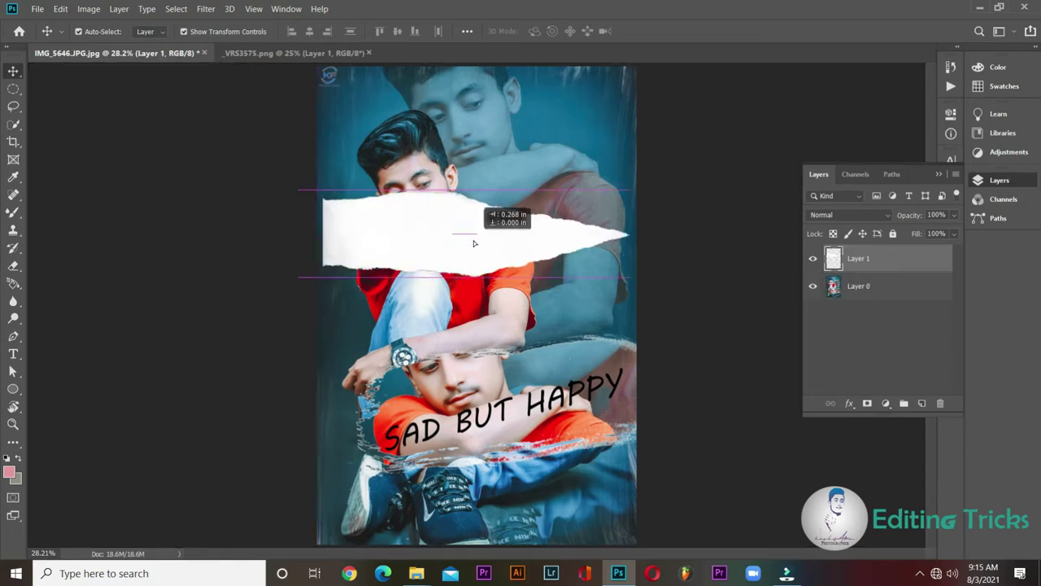
left_click_drag(327, 276, 316, 279)
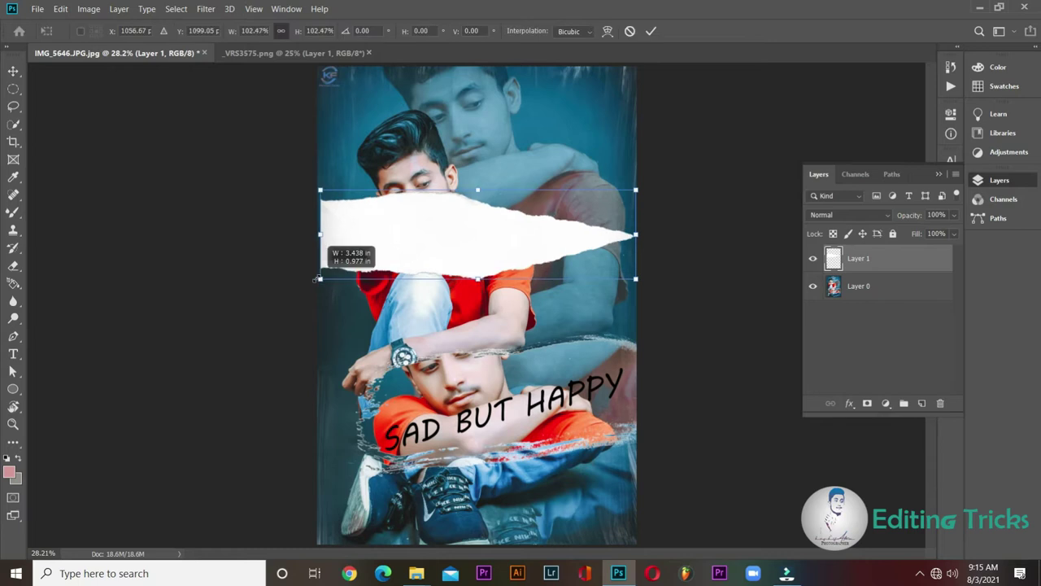
left_click_drag(371, 249, 371, 215)
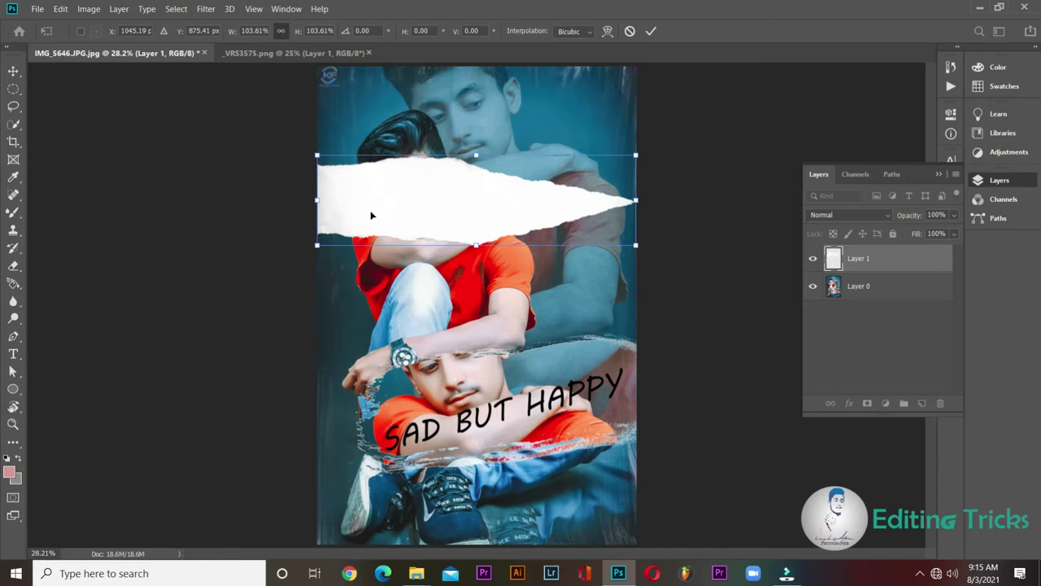
left_click(651, 31)
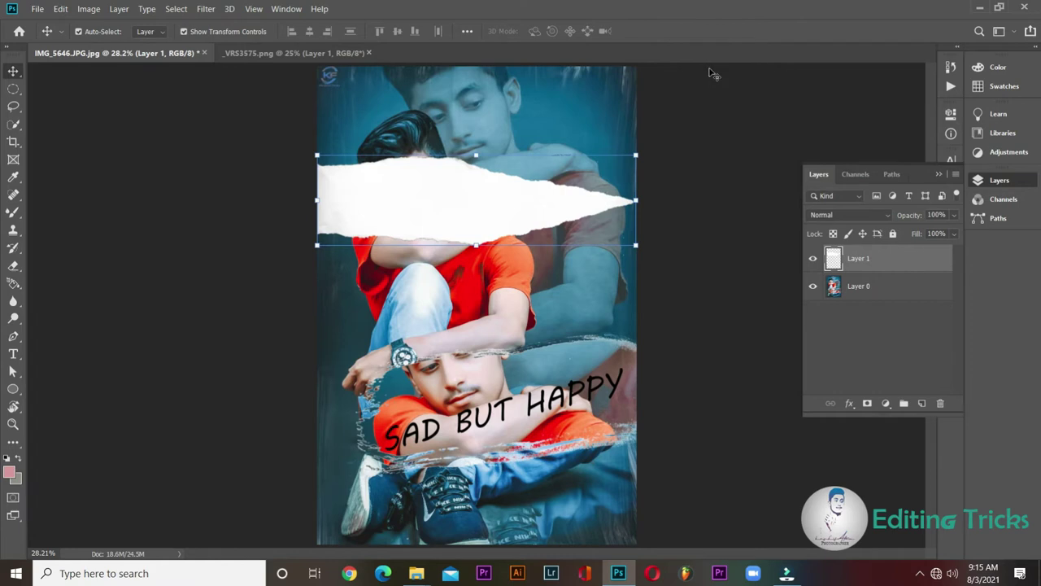
Duplicate Layer 0, move the copy above Layer 1, and set its opacity to 43%
left_click(878, 289)
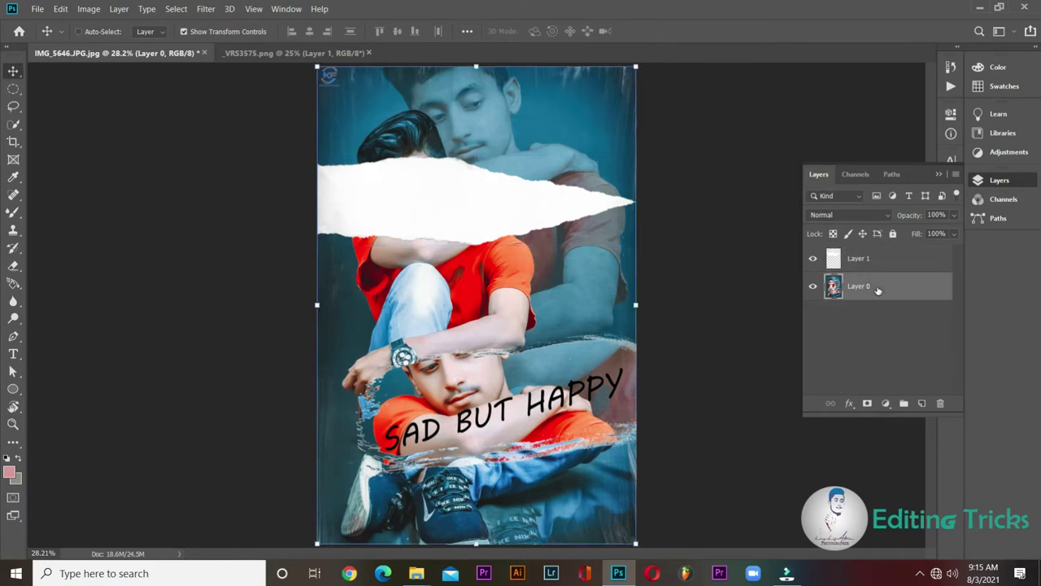
key("ctrl+j")
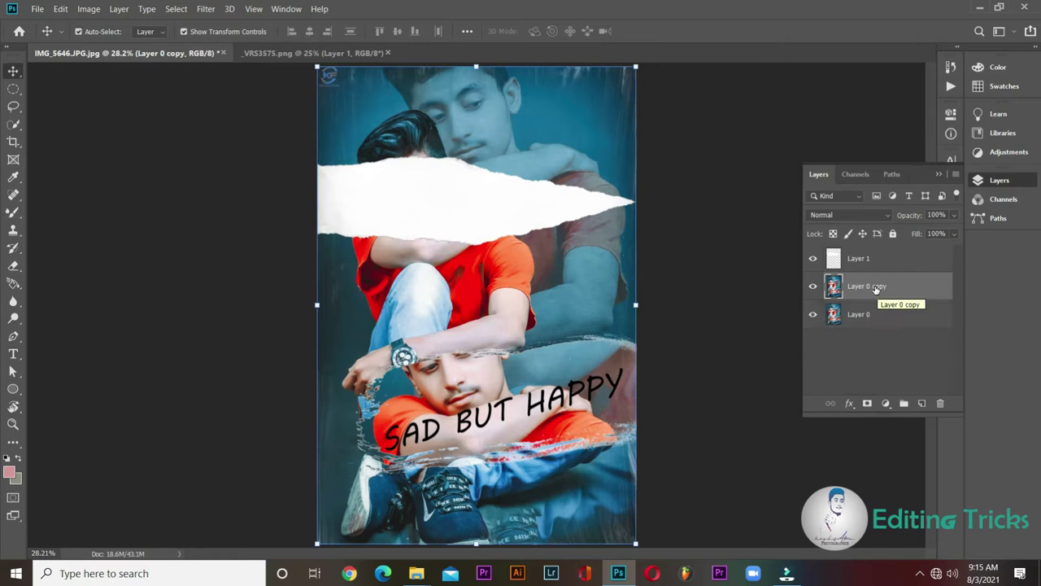
left_click_drag(875, 289, 881, 259)
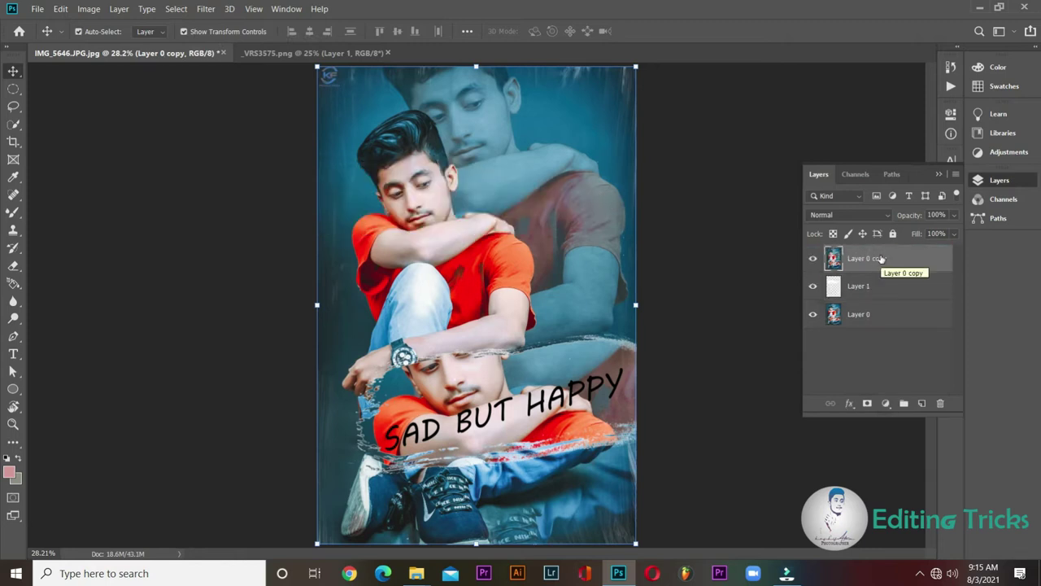
left_click(955, 216)
left_click(920, 234)
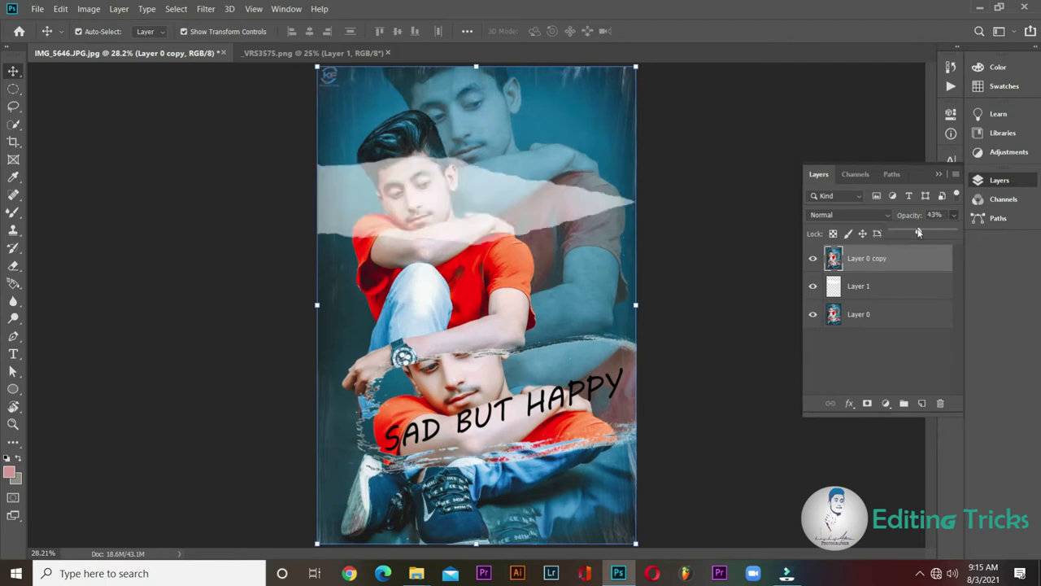
left_click(524, 210)
Undo a trial offset of the copy, then nudge torn-strip Layer 1 up slightly
left_click_drag(515, 215, 501, 218)
left_click_drag(429, 206, 429, 203)
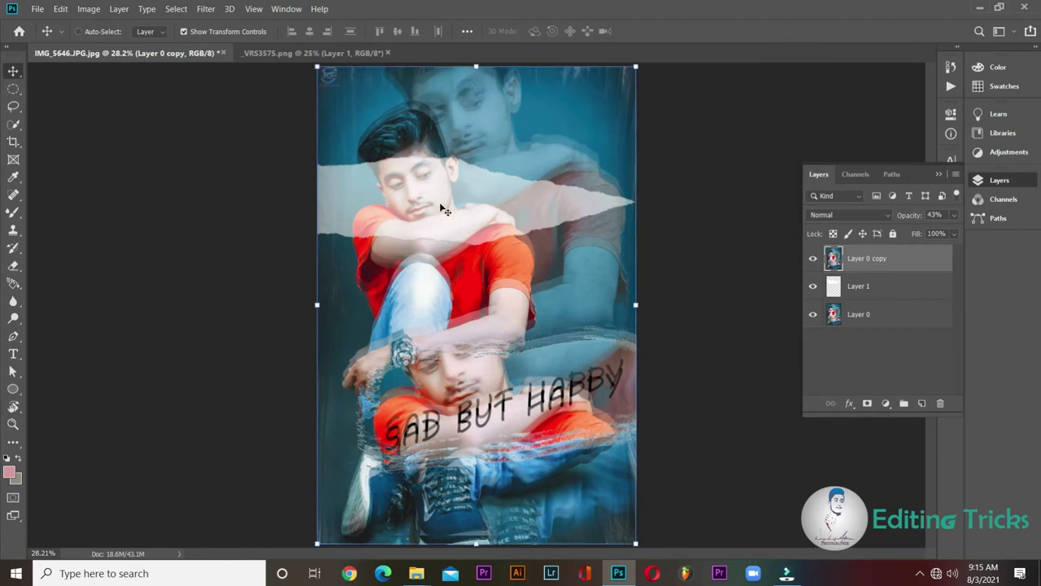
key("ctrl+z")
left_click(867, 295)
left_click(450, 195)
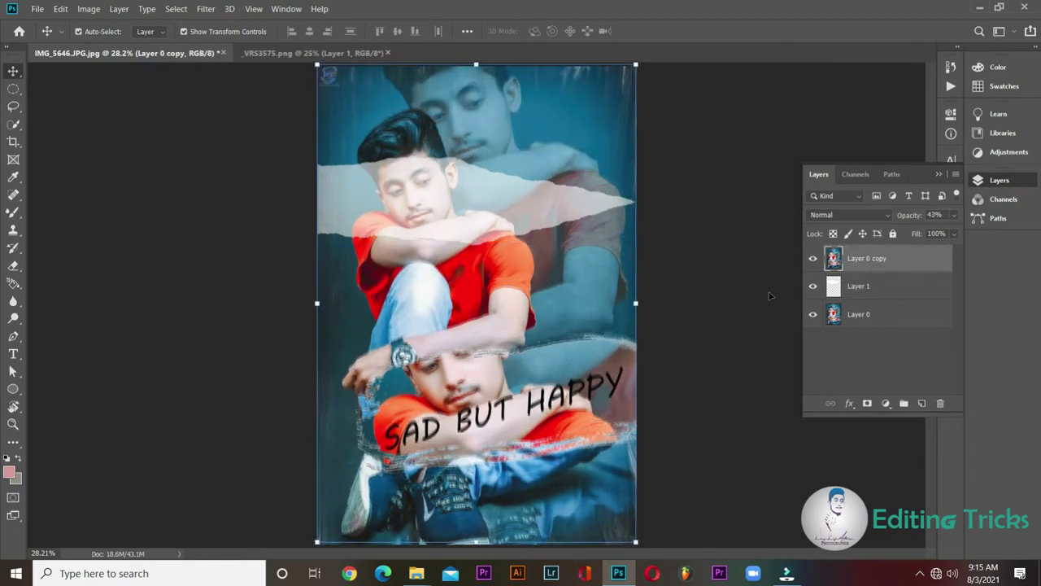
left_click(856, 295)
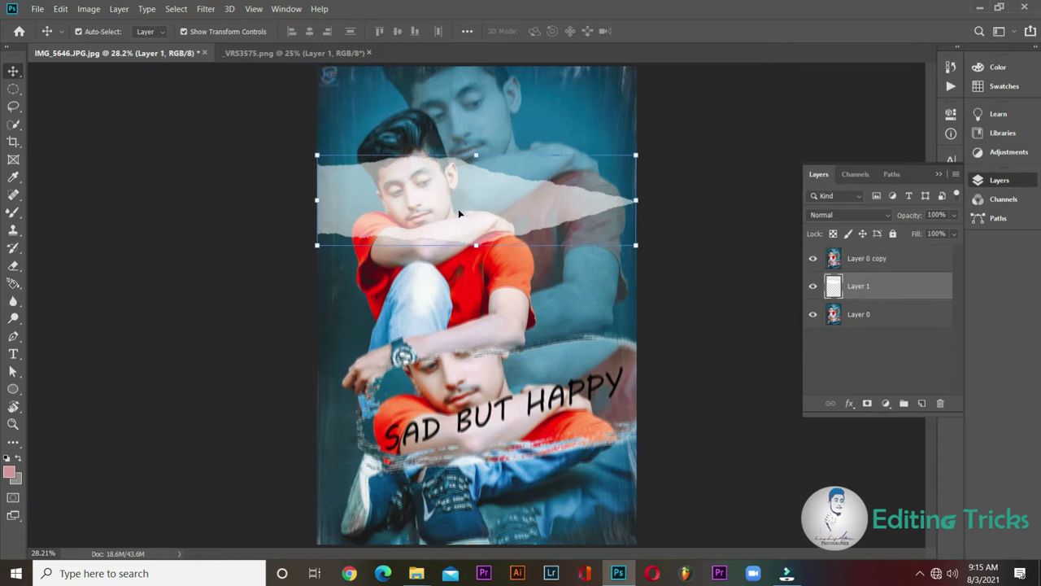
left_click(438, 207)
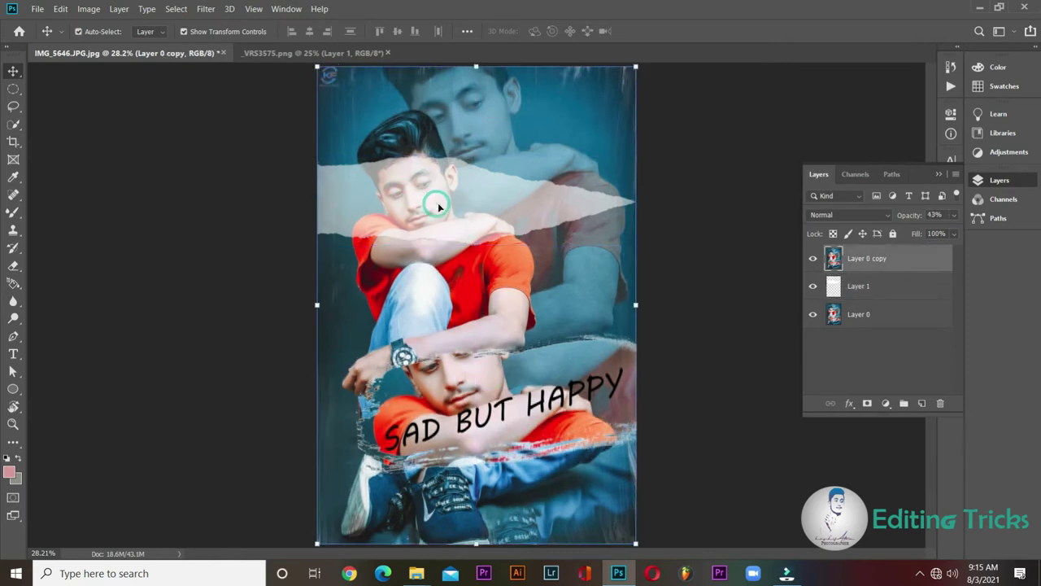
left_click(891, 294)
key("Up")
key("Up")
key("Up")
key("Up")
key("Up")
key("Up")
key("Up")
key("Up")
key("Up")
key("Up")
key("Up")
key("Up")
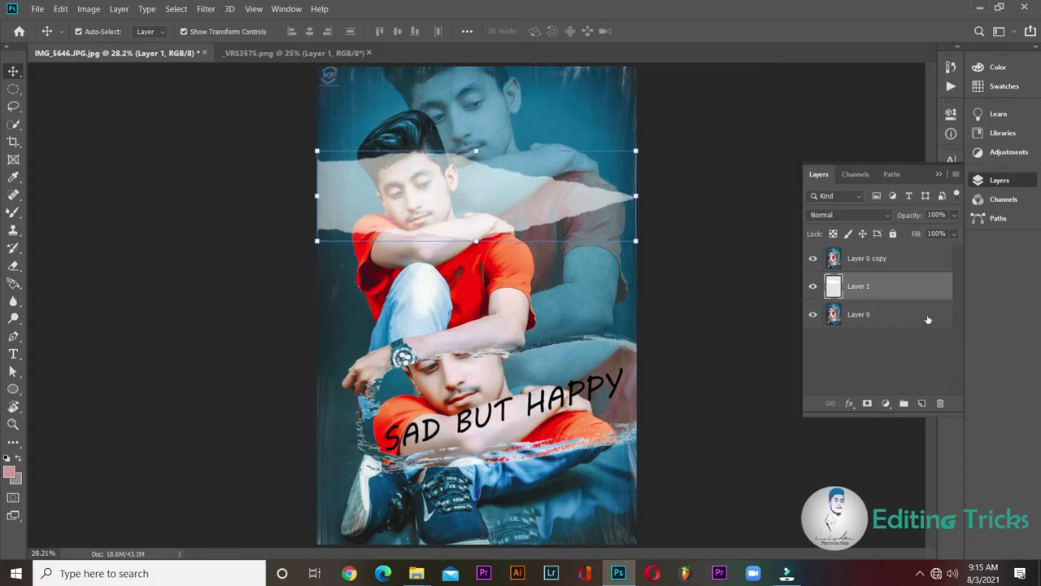
left_click(879, 263)
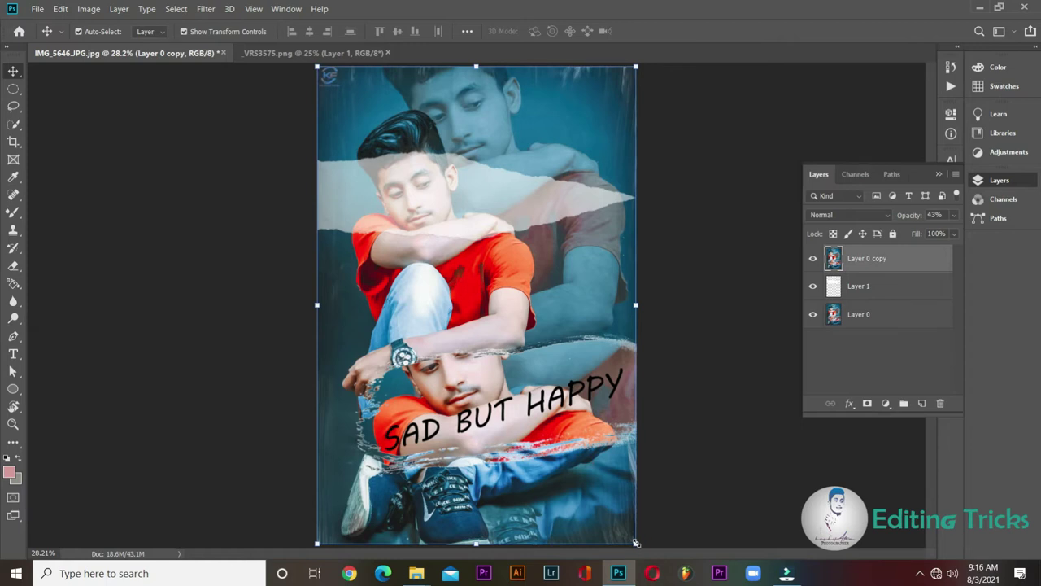
Enlarge Layer 0 copy to 103.88% and shift it up about 10 px
left_click_drag(636, 543, 657, 556)
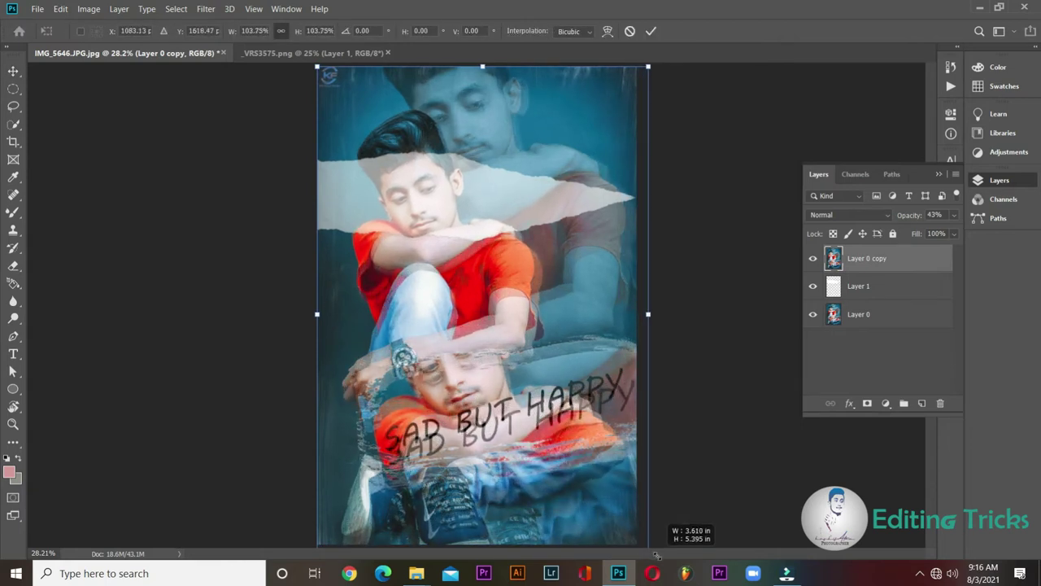
left_click_drag(478, 439, 477, 431)
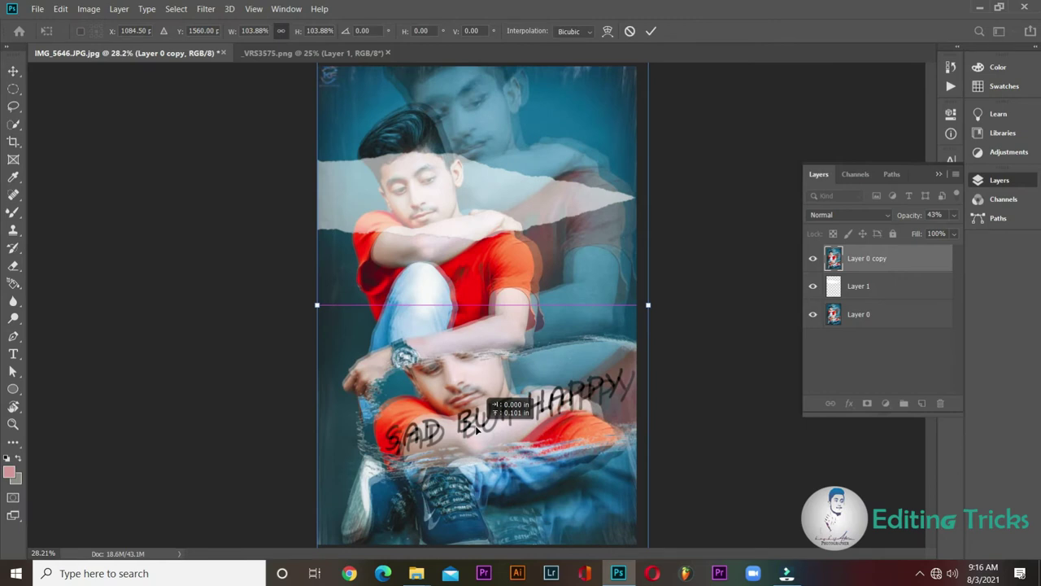
left_click_drag(478, 431, 477, 428)
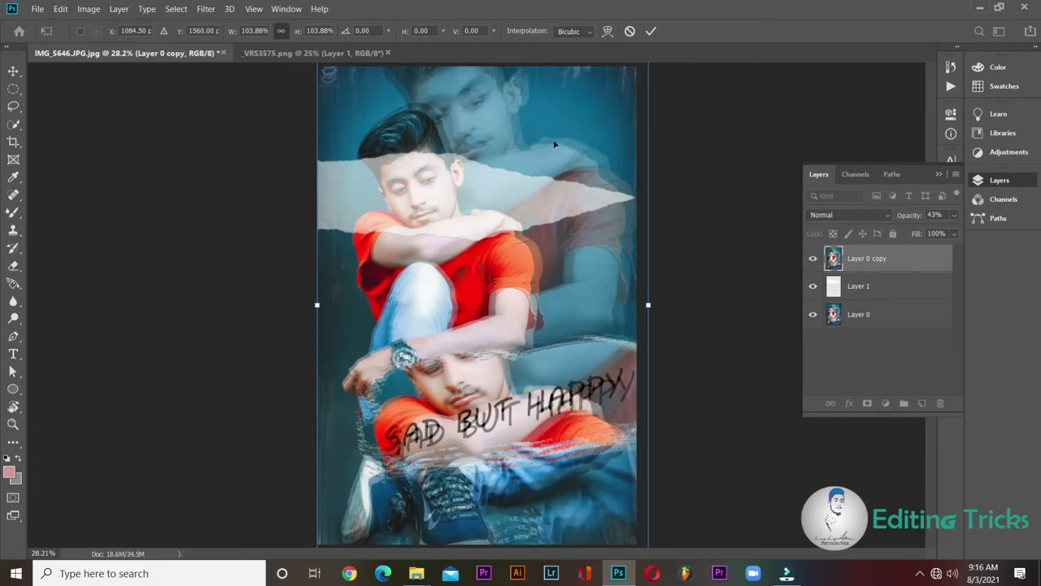
left_click(653, 31)
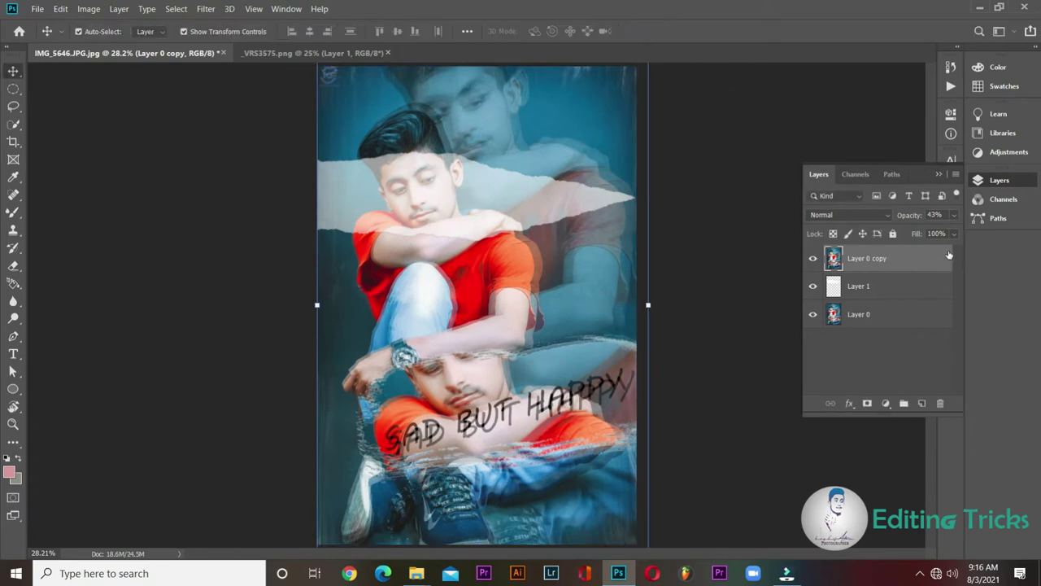
left_click(836, 290)
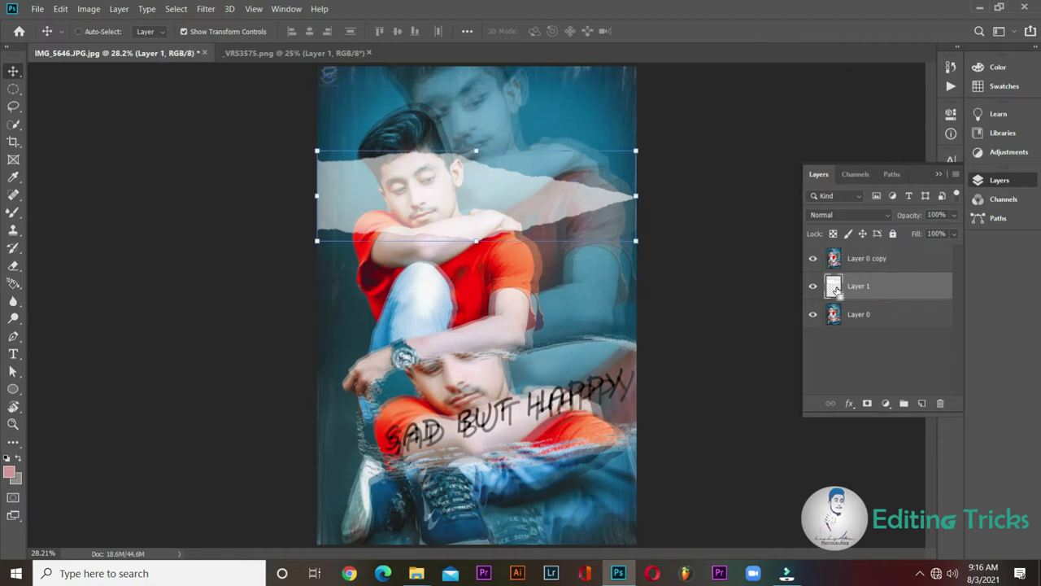
Load Layer 1's torn-strip shape as a selection and invert it on Layer 0 copy
left_click(836, 289, "ctrl")
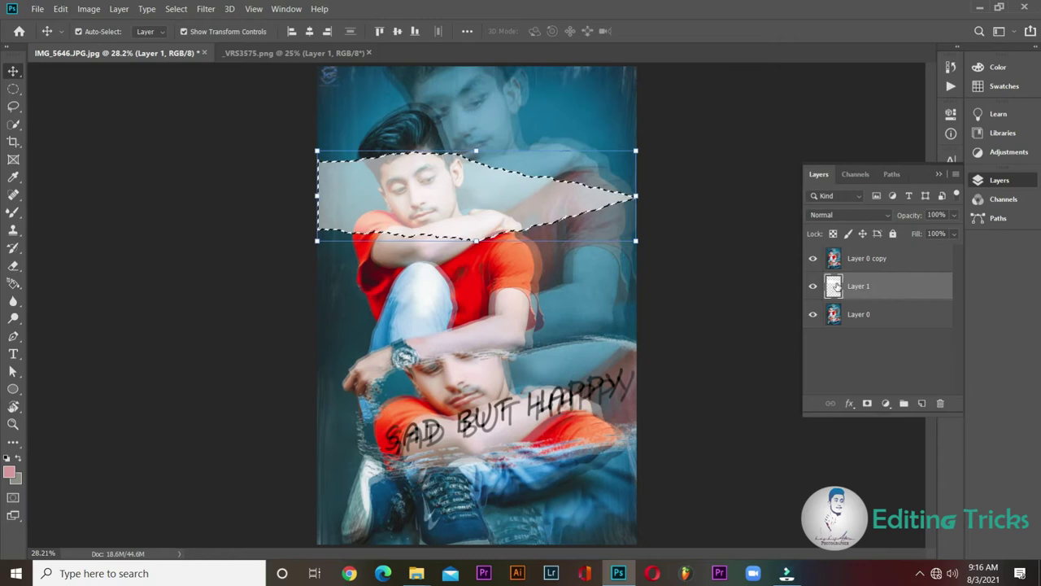
left_click(850, 260)
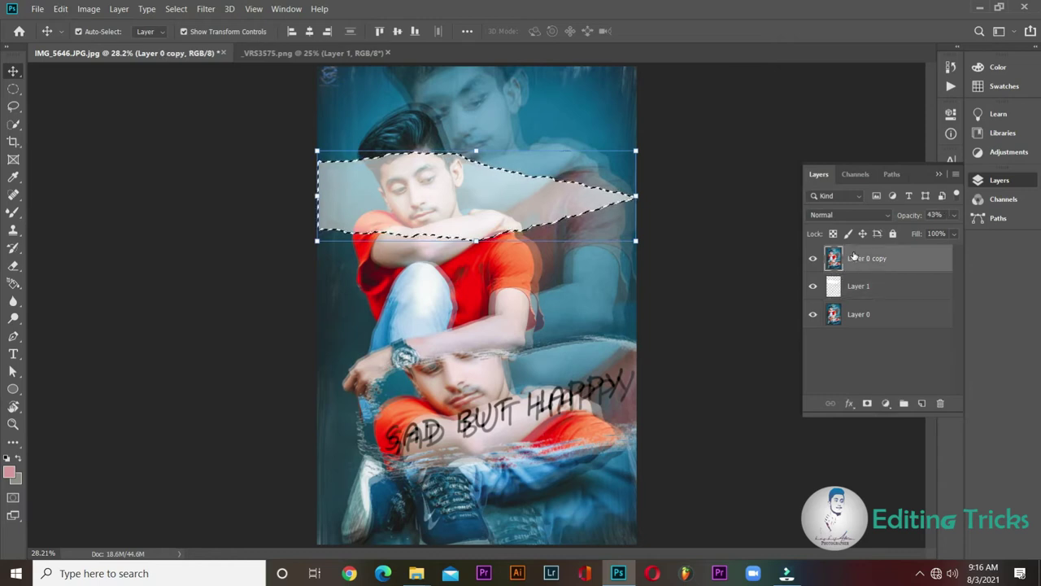
left_click(206, 9)
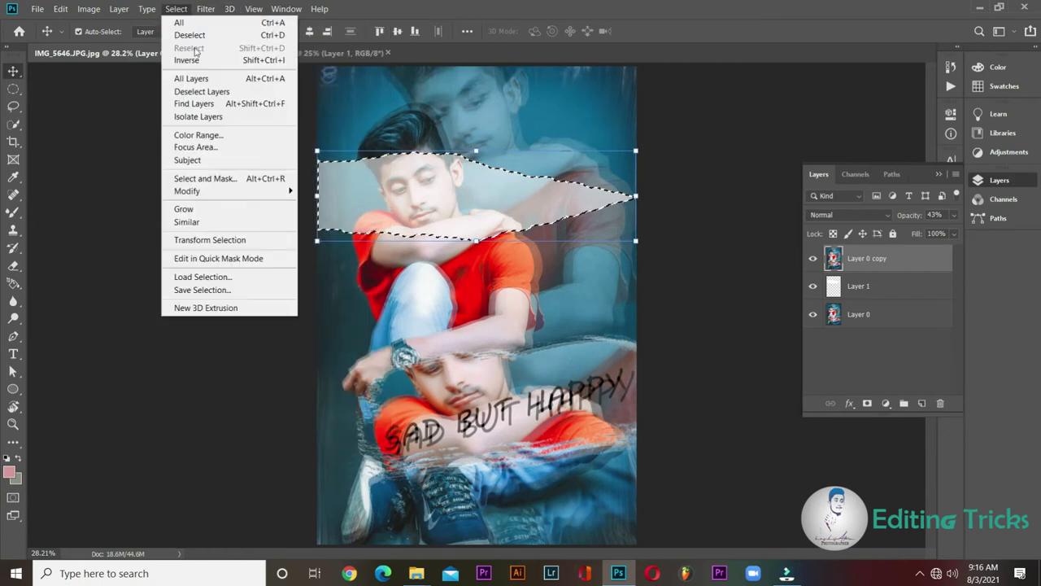
left_click(201, 63)
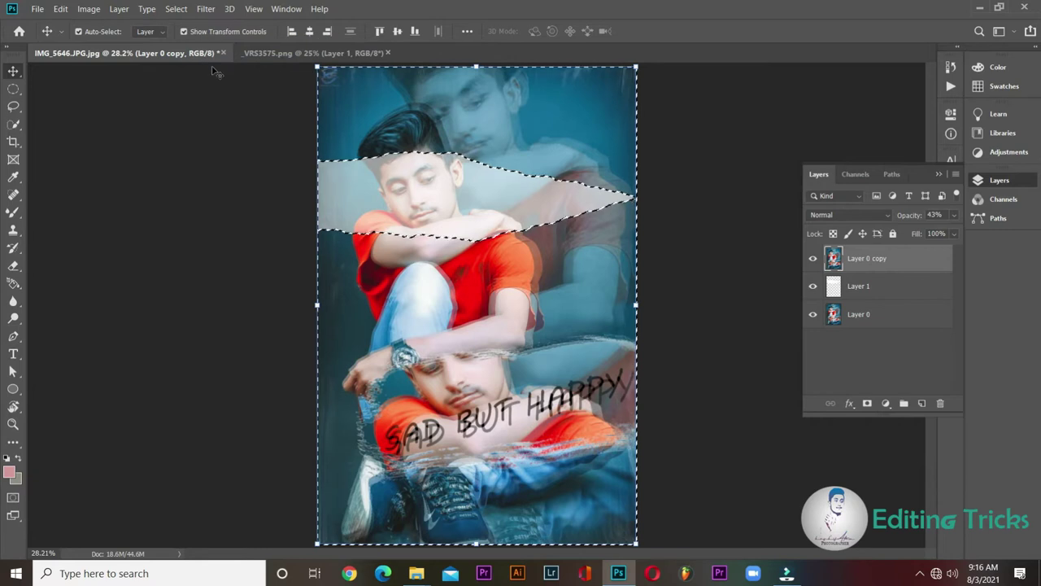
Delete Layer 0 copy's pixels outside the torn strip, undoing two accidental layer copies first
key("ctrl")
key("ctrl+j")
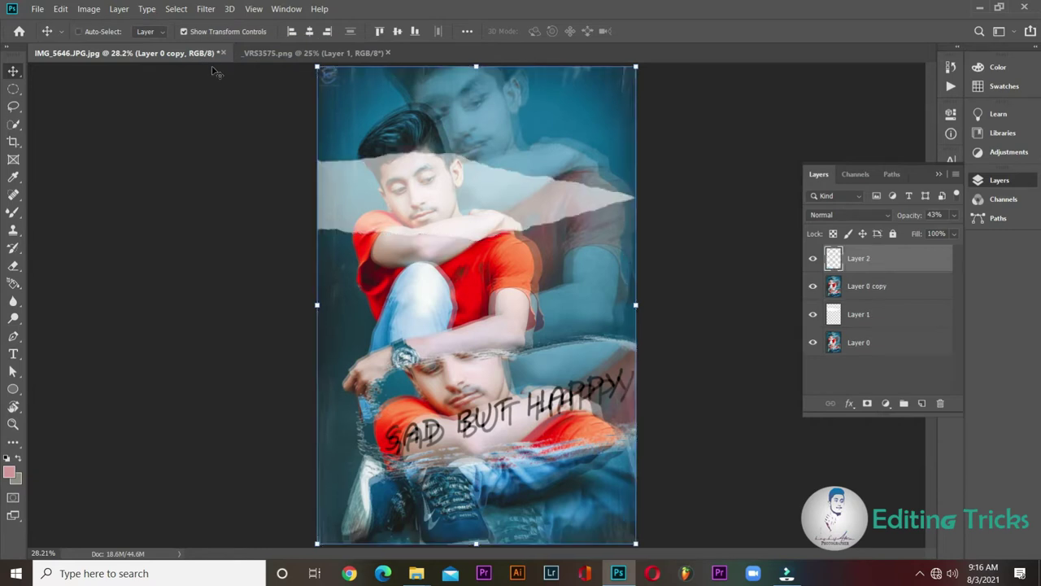
key("ctrl+z")
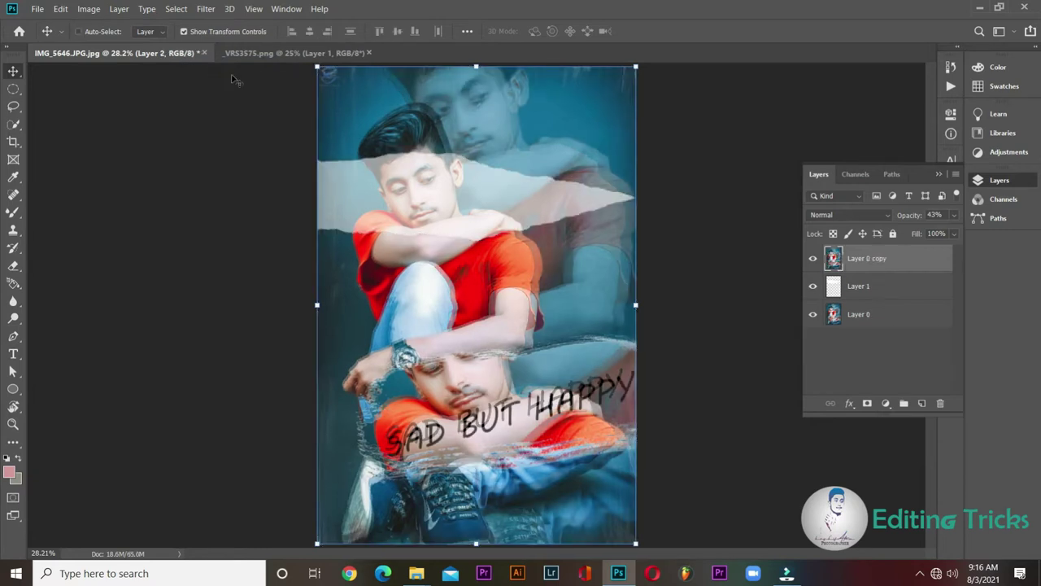
left_click(852, 291)
key("ctrl")
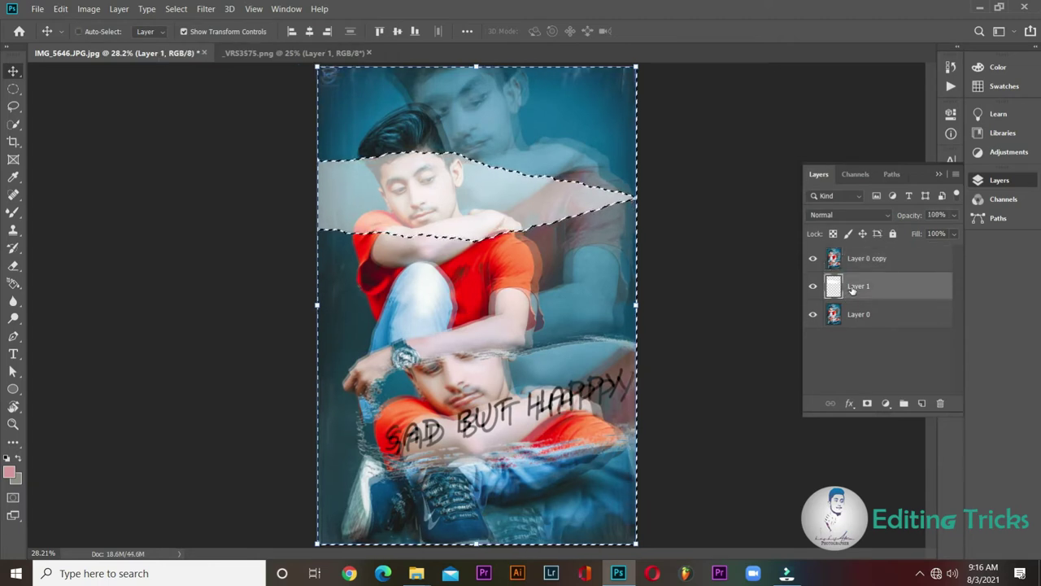
key("ctrl+j")
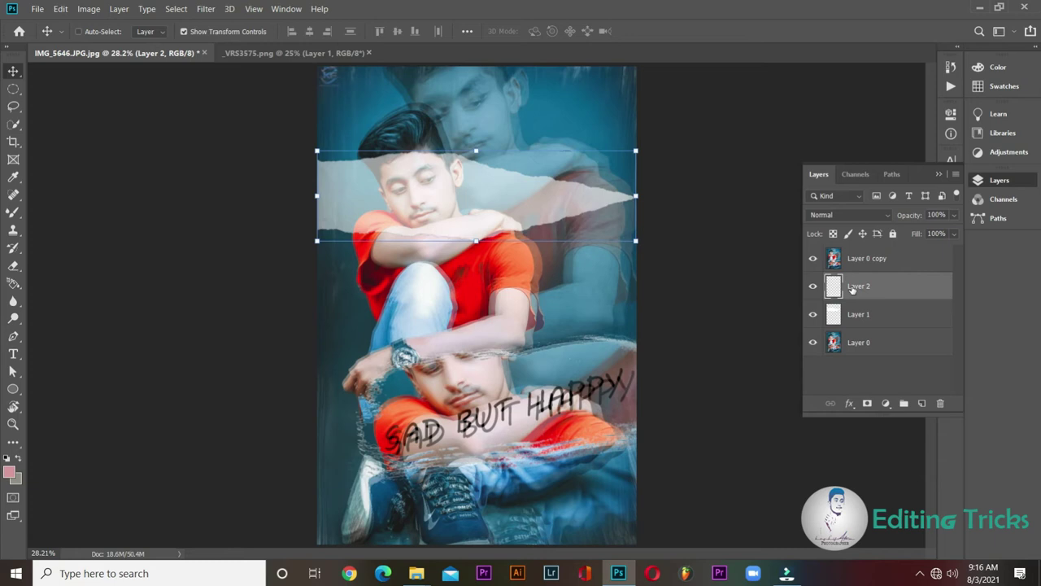
key("ctrl+z")
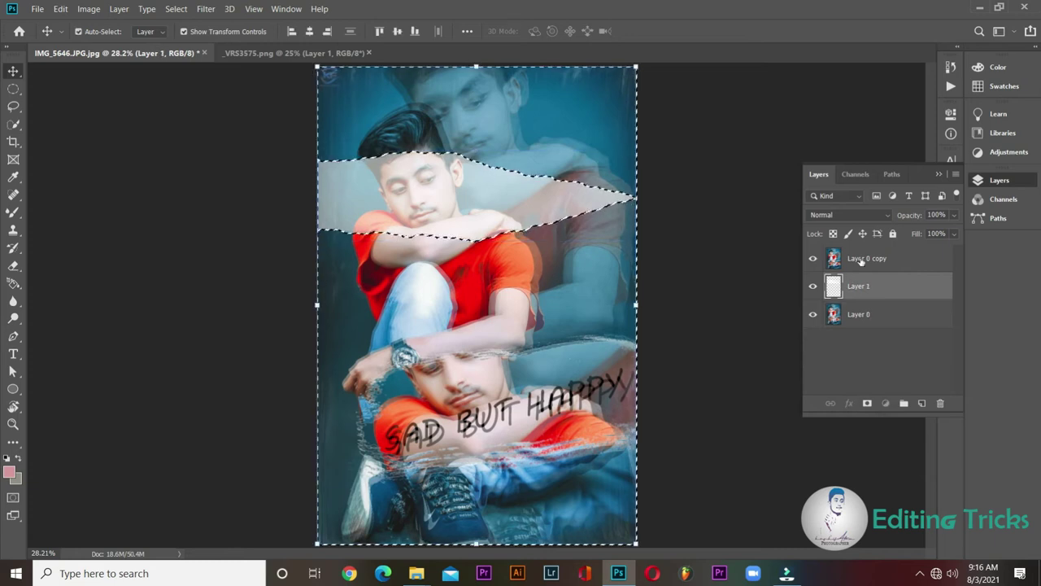
left_click(861, 261)
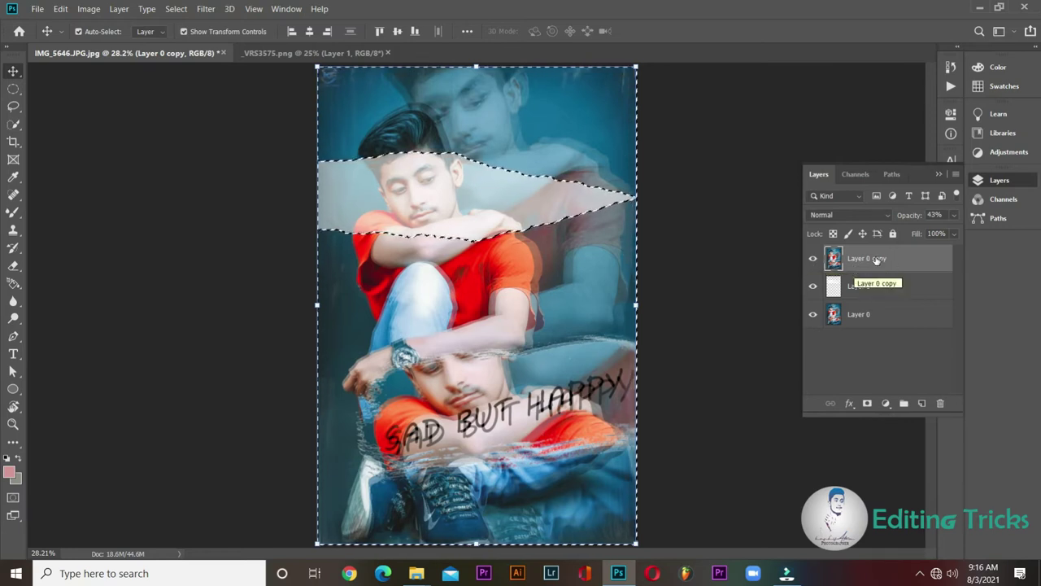
key("Delete")
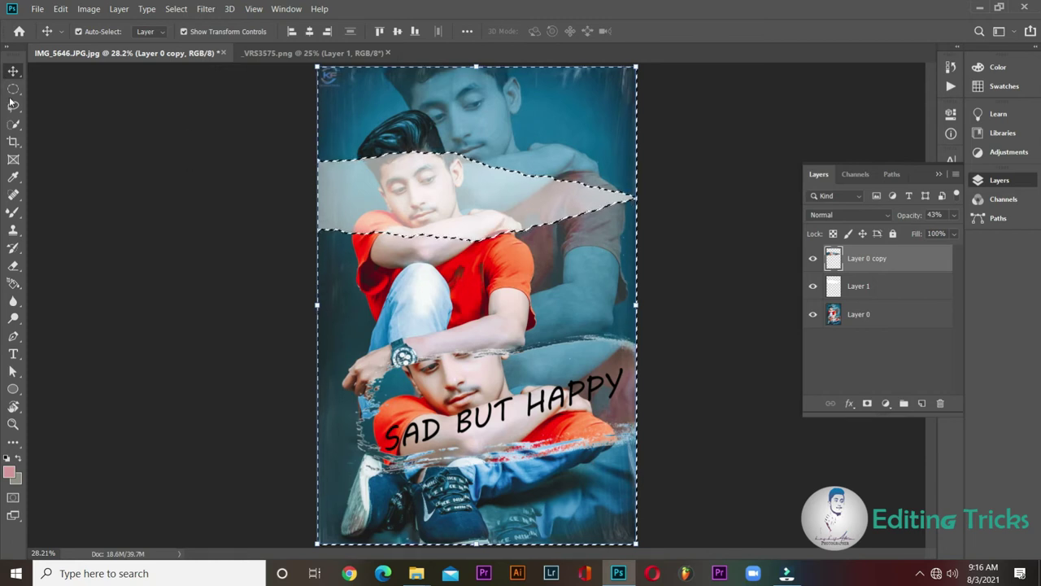
key("l")
left_click(413, 279)
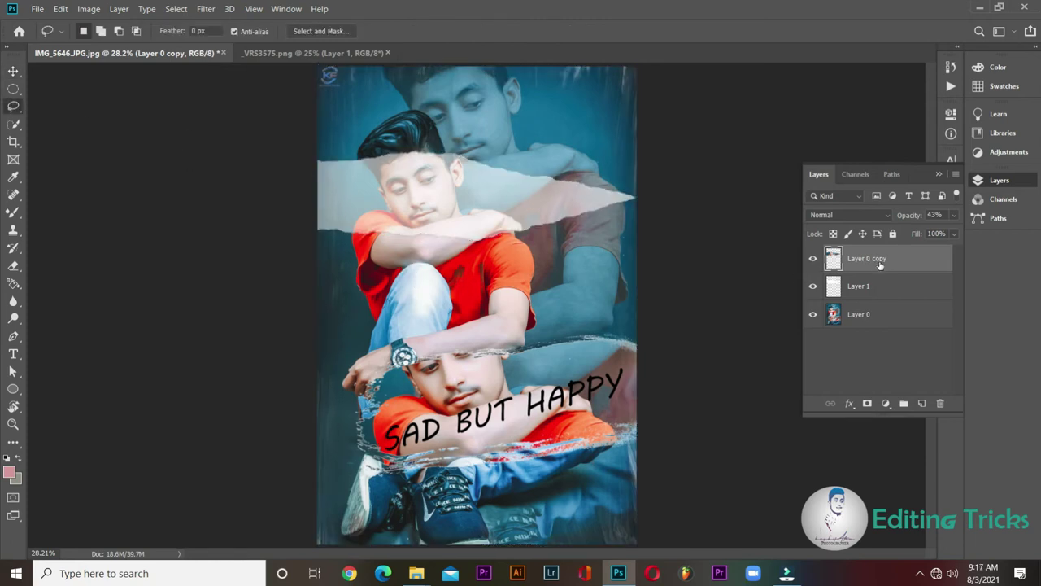
Set Layer 0 copy's opacity to 100%
left_click(953, 217)
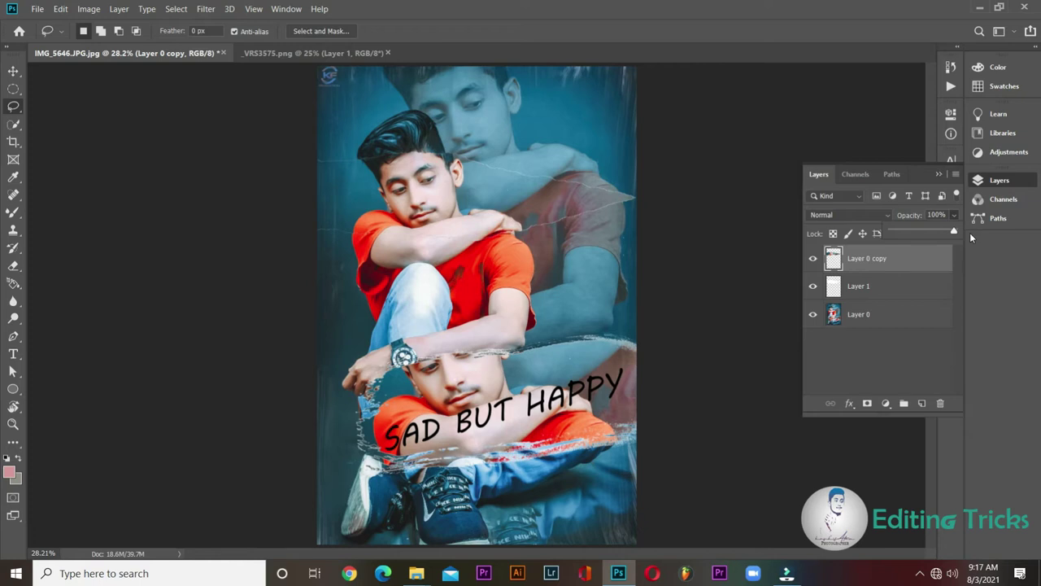
left_click(13, 71)
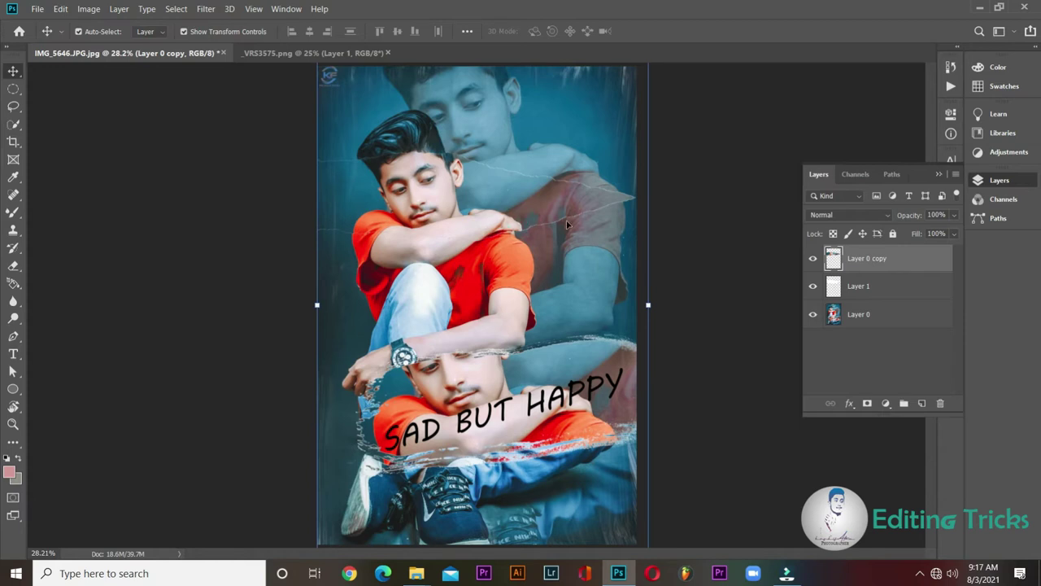
Scale Layer 0 copy down to about 96% and nudge it left to reveal white torn edges
key("ctrl+minus")
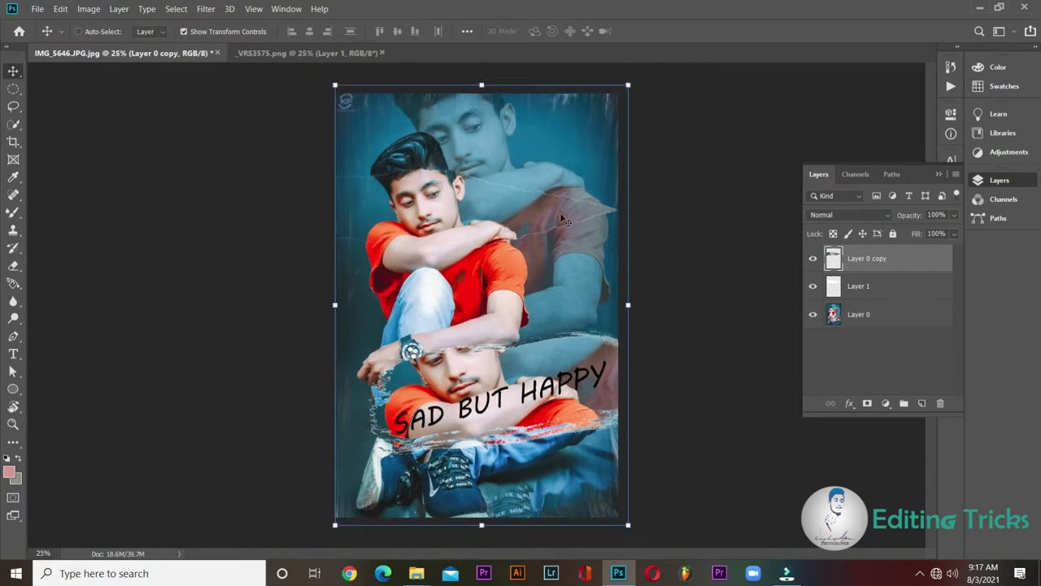
mouse_move(333, 81)
left_mouse_down()
mouse_move(344, 90)
mouse_move(336, 85)
left_mouse_up()
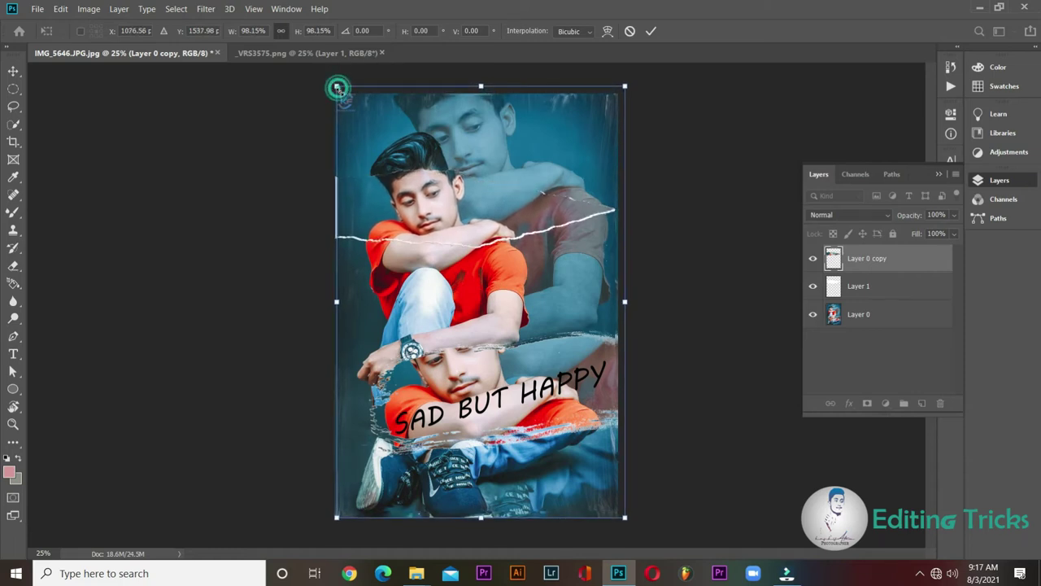
left_click_drag(337, 87, 342, 93)
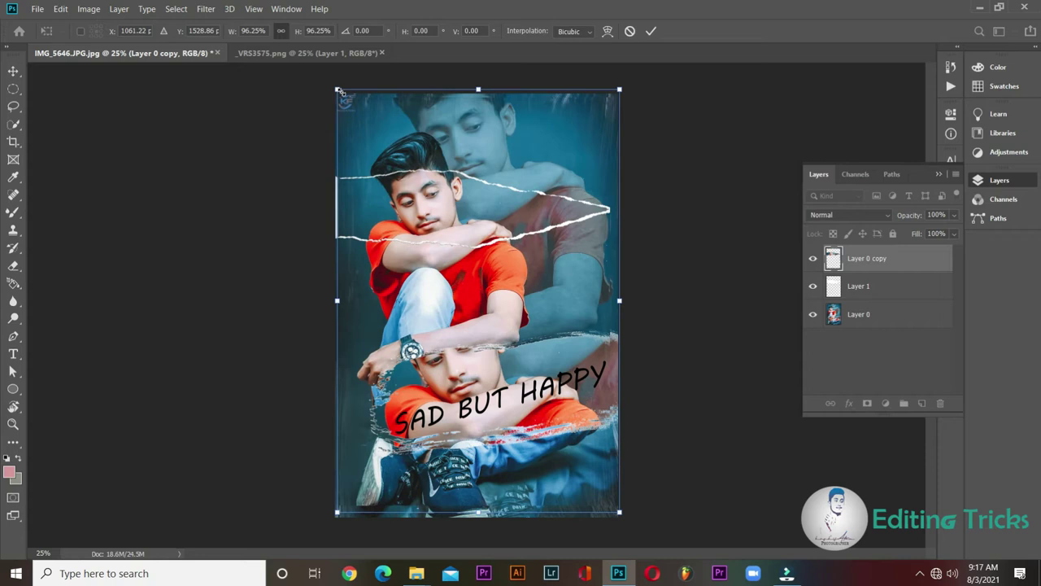
left_click(651, 32)
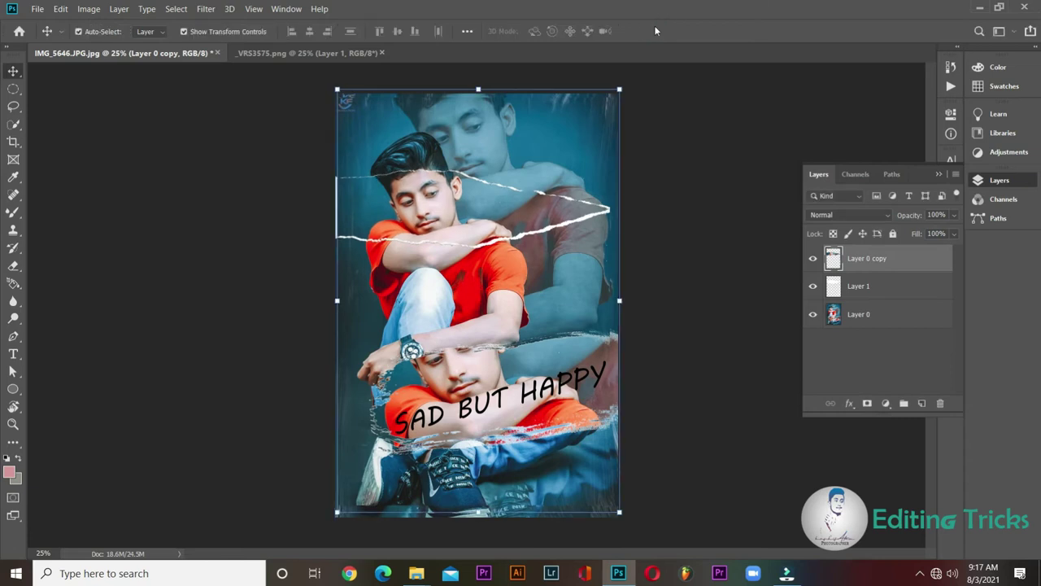
left_click(531, 211)
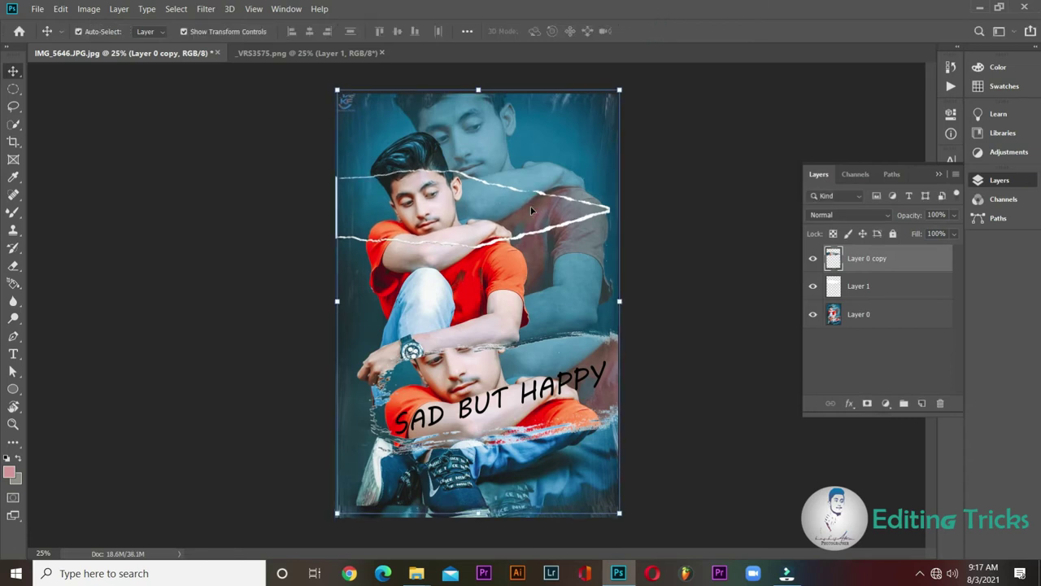
left_click(724, 153)
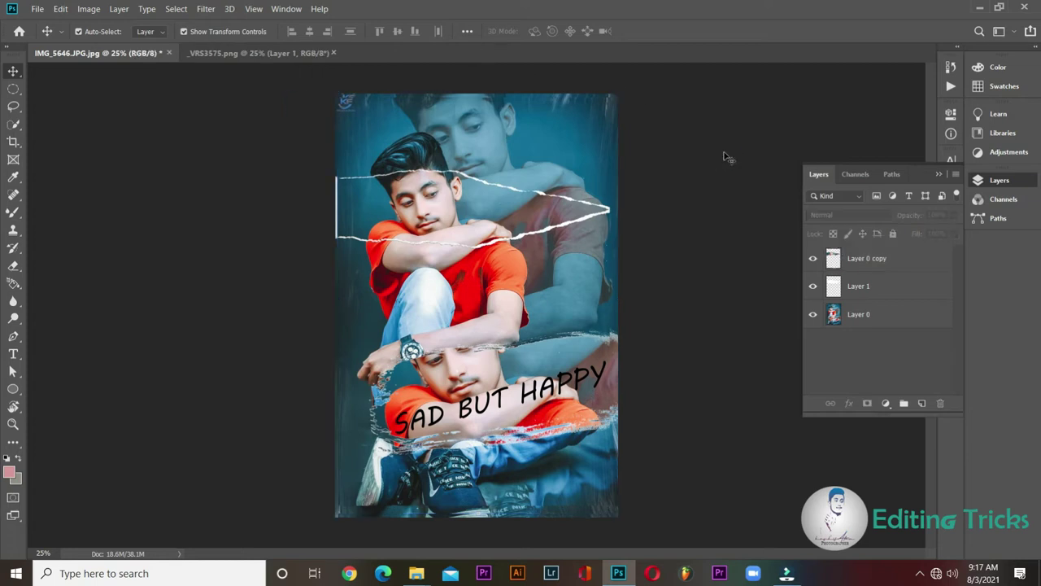
left_click(524, 213)
key("Left")
key("Left")
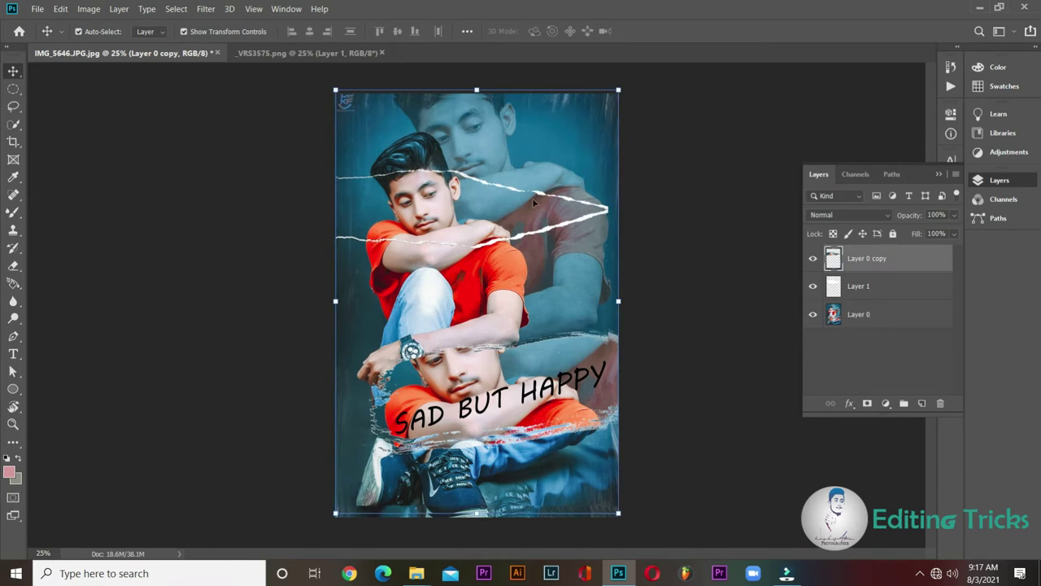
left_click(535, 202)
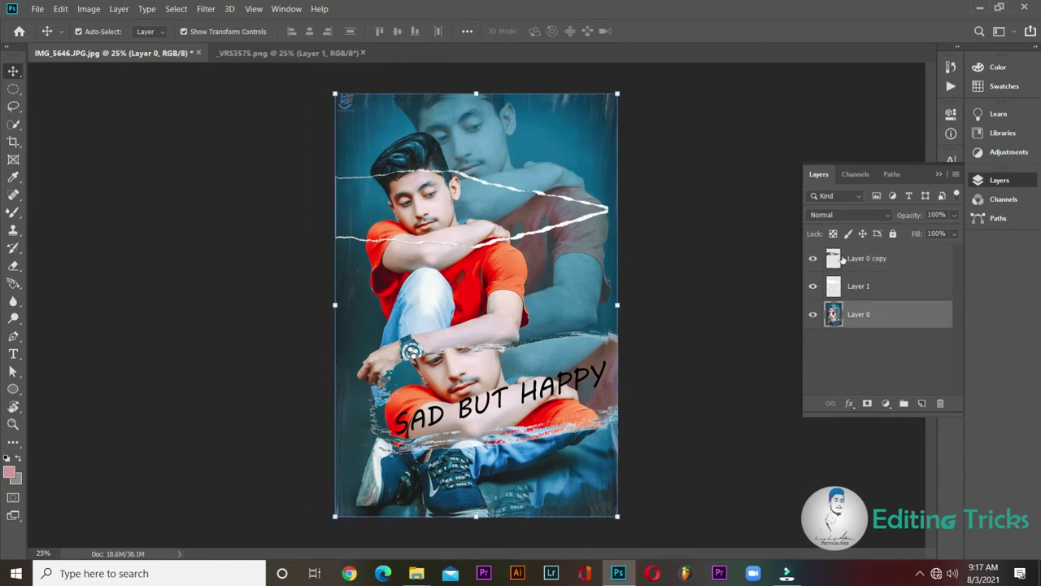
left_click(871, 261)
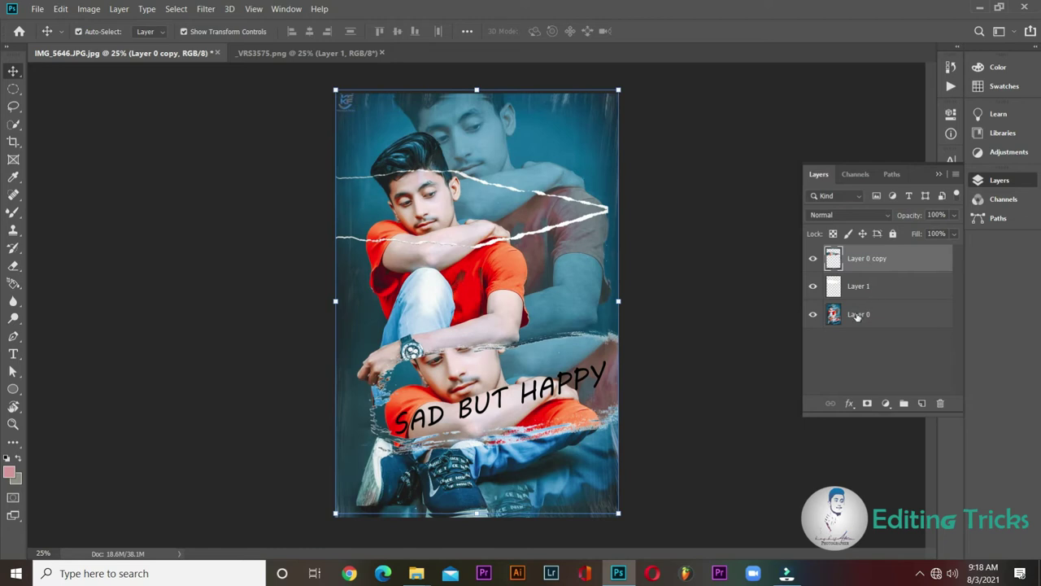
left_click(858, 317)
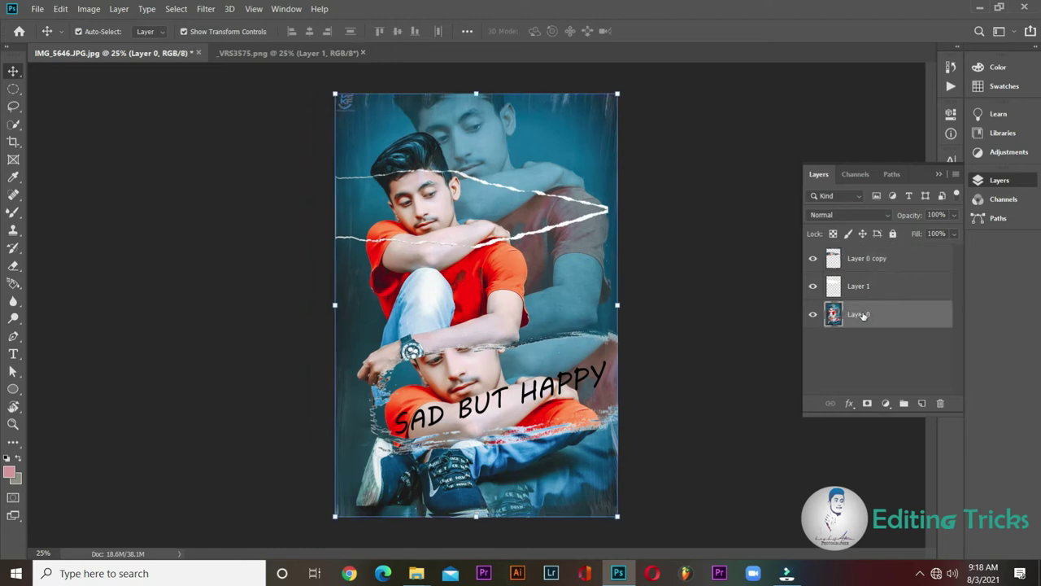
In Camera Raw Filter, set Vibrance -100, Saturation -39 and Blacks -36
left_click(204, 10)
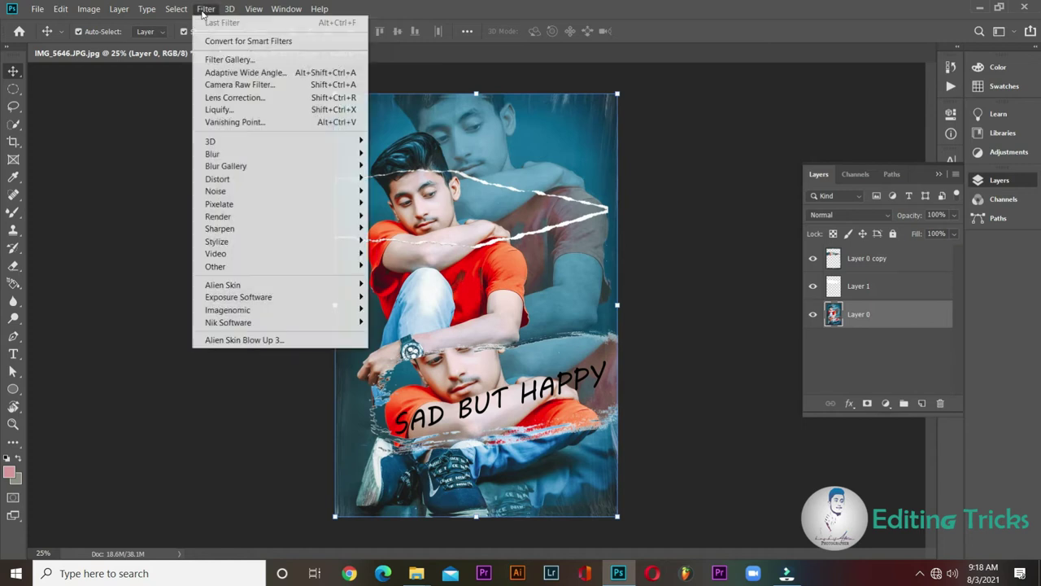
left_click(244, 85)
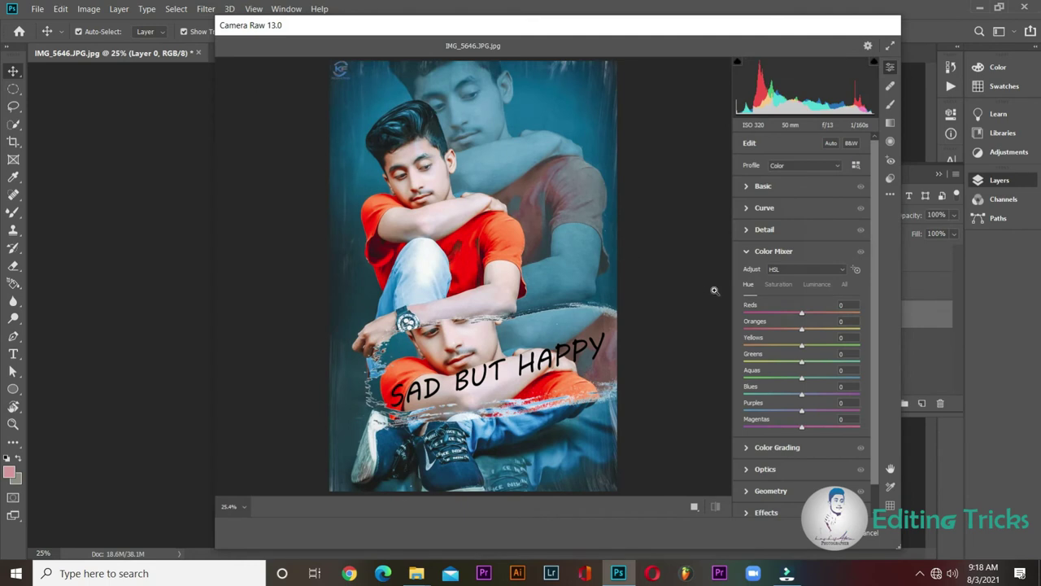
left_click(745, 186)
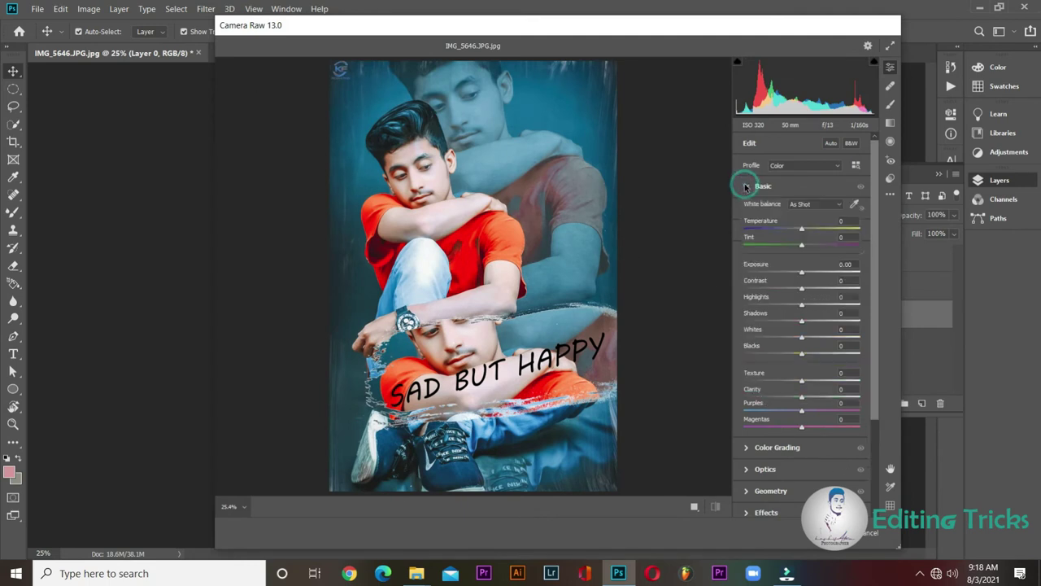
left_click_drag(803, 457, 710, 460)
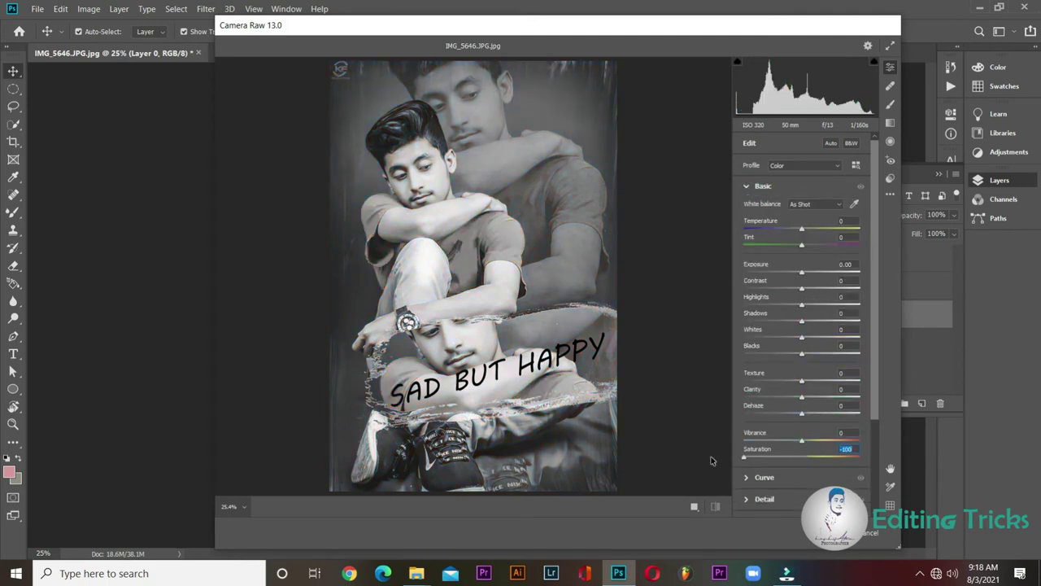
mouse_move(802, 440)
left_mouse_down()
mouse_move(744, 442)
mouse_move(850, 441)
left_mouse_up()
mouse_move(744, 456)
left_mouse_down()
mouse_move(779, 457)
mouse_move(728, 443)
left_mouse_up()
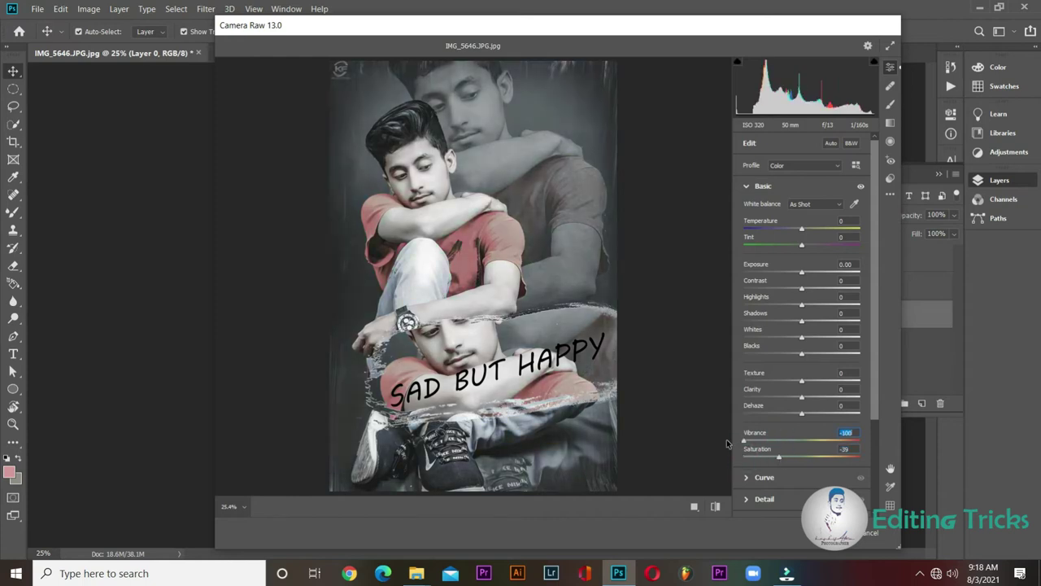
left_click_drag(801, 356, 781, 356)
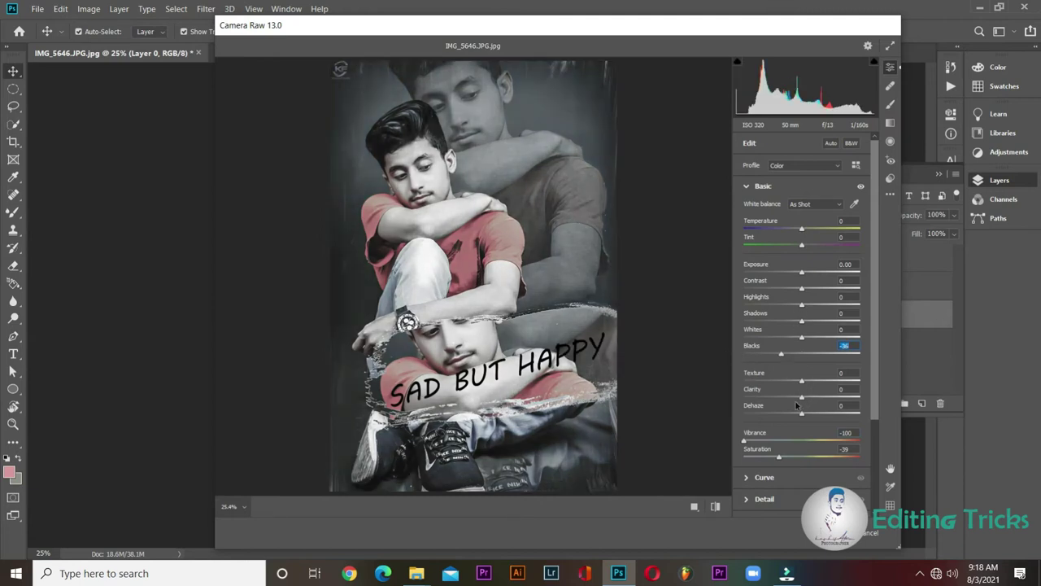
Lower the Tone Curve Darks to -18 and pull the Lights down slightly
left_click(747, 186)
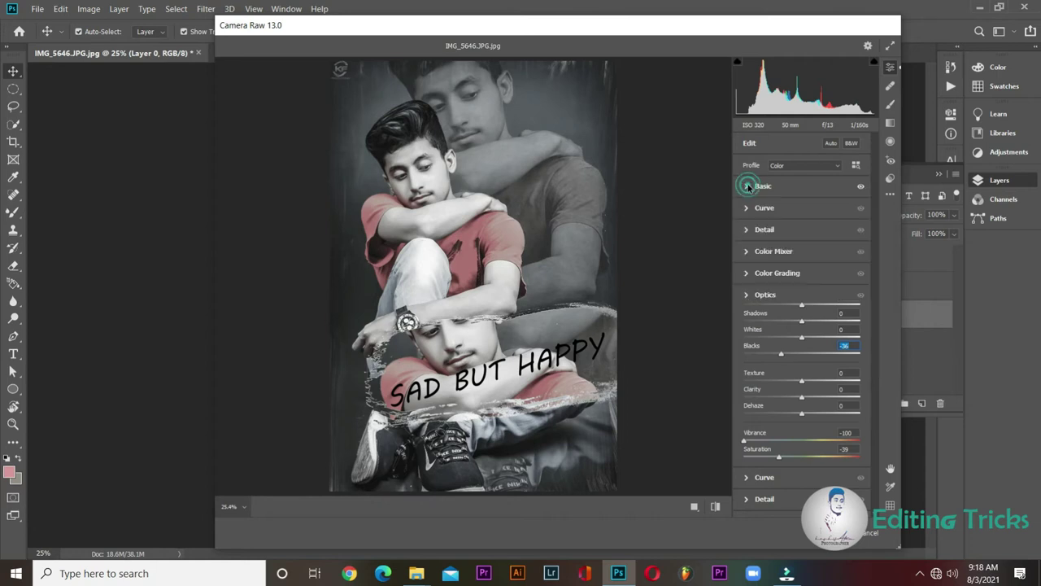
left_click(747, 209)
left_click(742, 209)
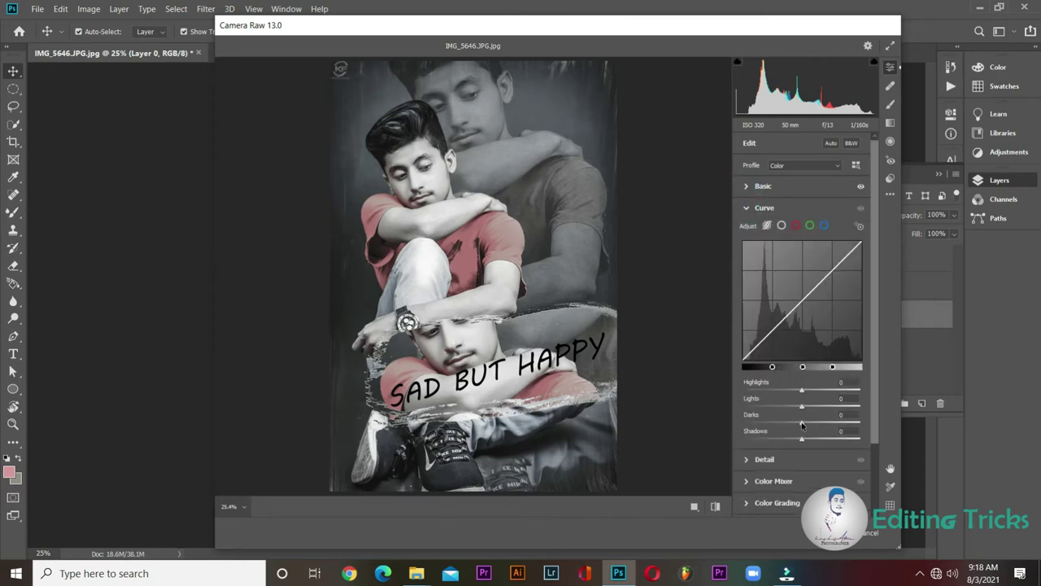
mouse_move(802, 423)
left_mouse_down()
mouse_move(777, 425)
mouse_move(806, 420)
left_mouse_up()
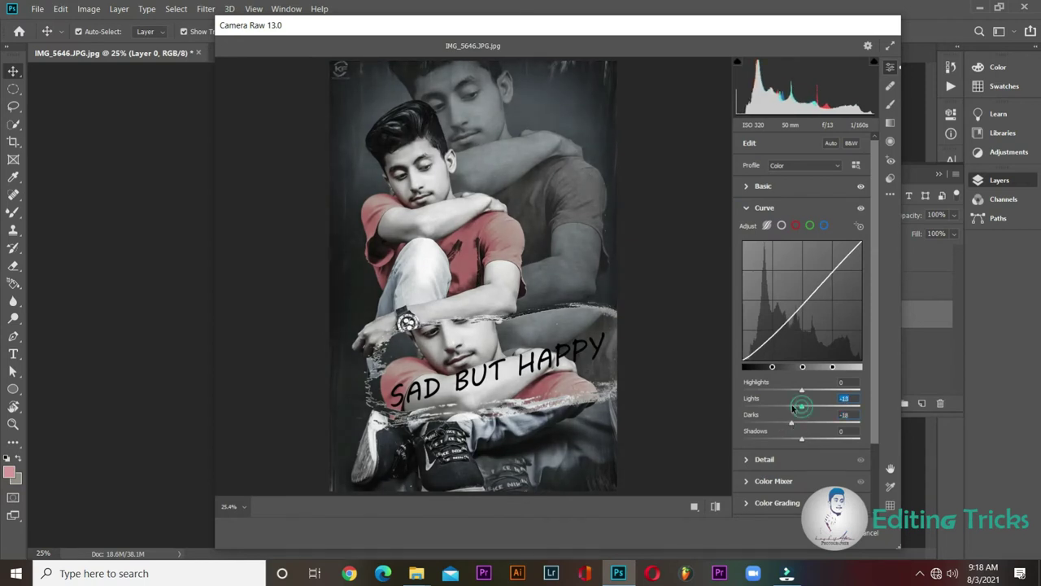
left_click_drag(803, 407, 792, 407)
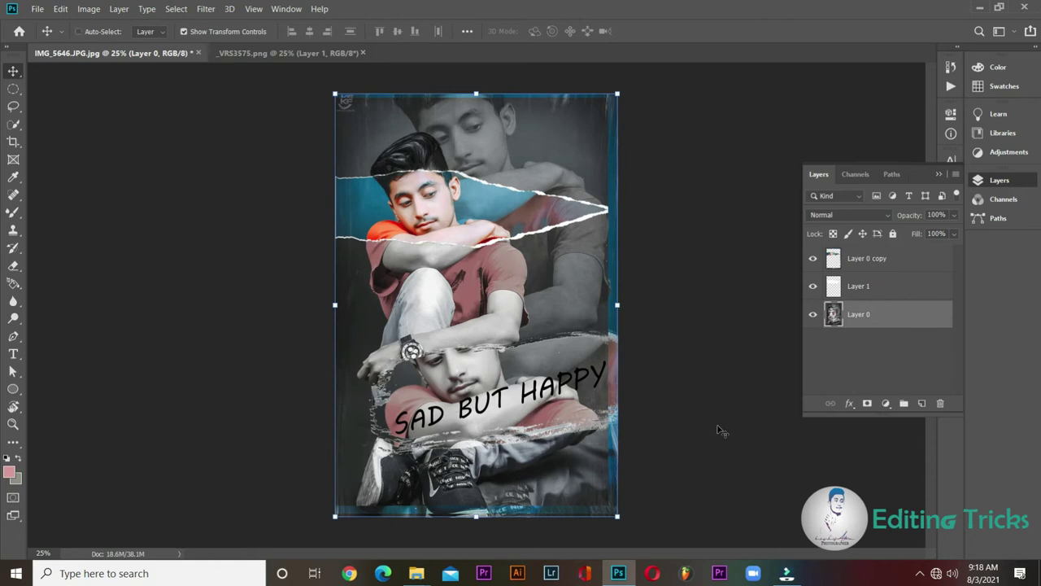
Crop to the upper portrait around the torn strip, cutting off the SAD BUT HAPPY lower half
key("ctrl+minus")
left_click(720, 431, "ctrl")
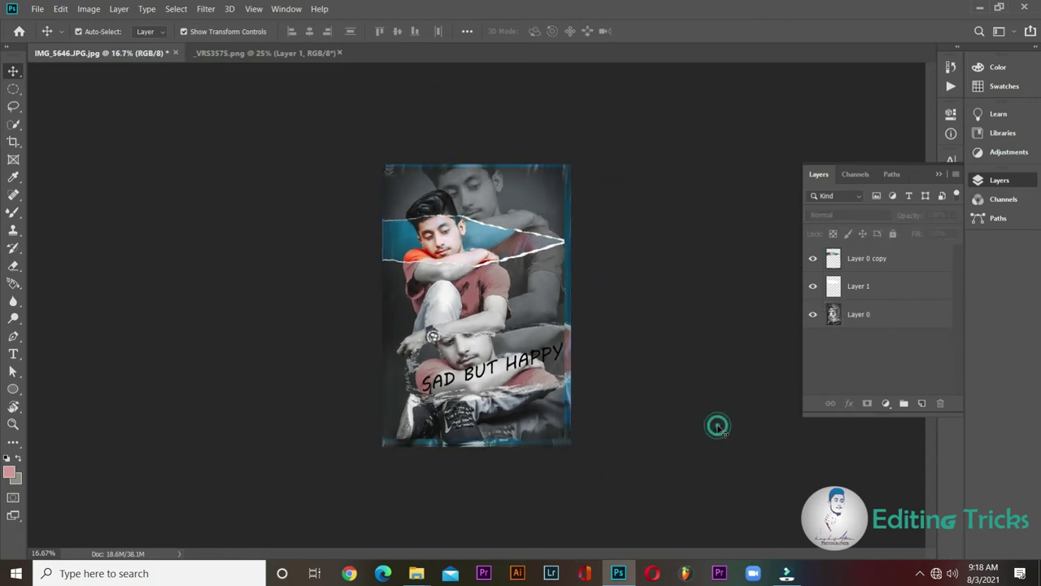
key("ctrl+plus")
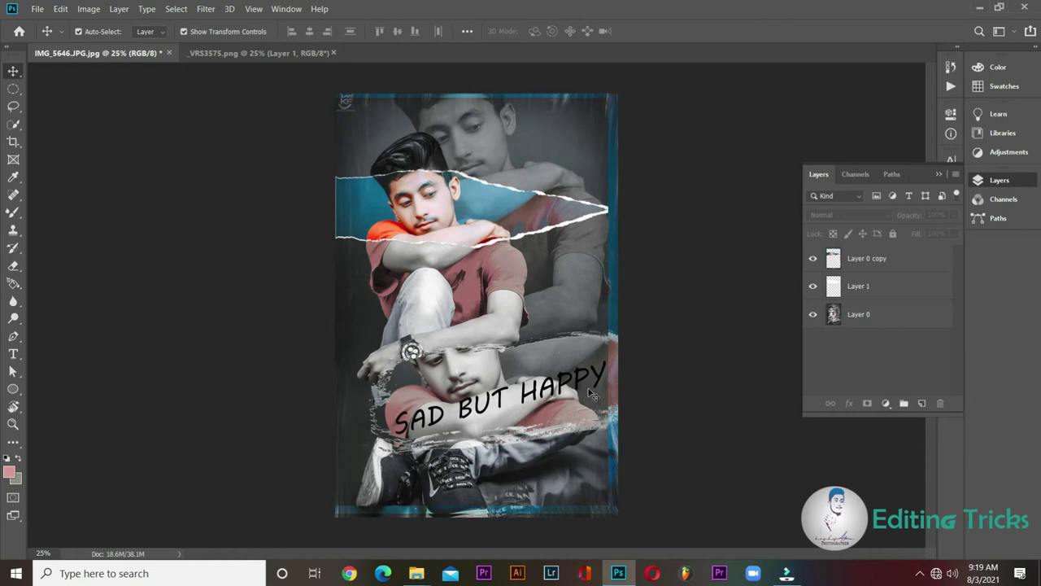
left_click(13, 142)
left_click_drag(336, 92, 334, 103)
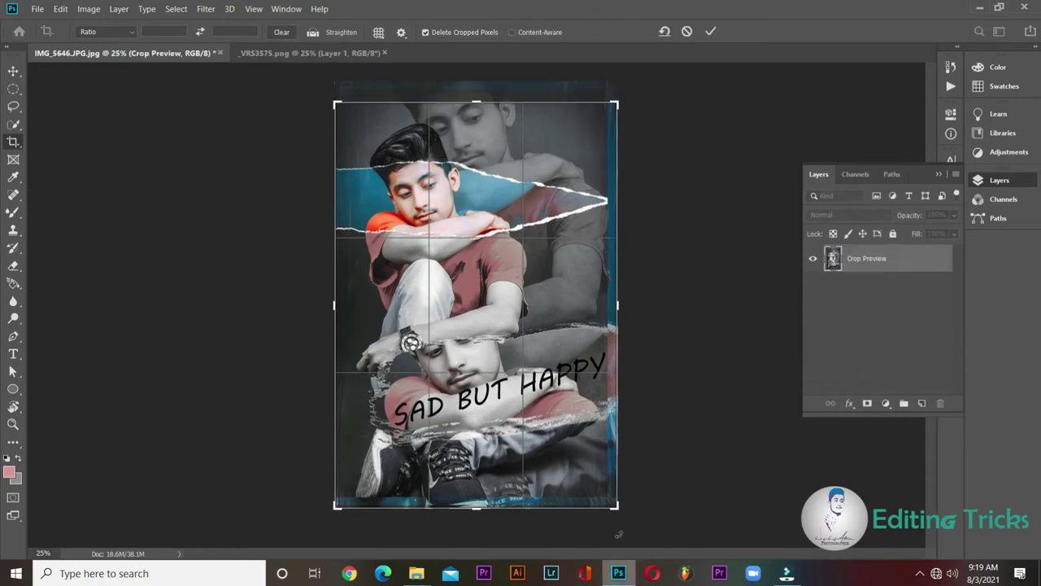
left_click_drag(618, 508, 615, 422)
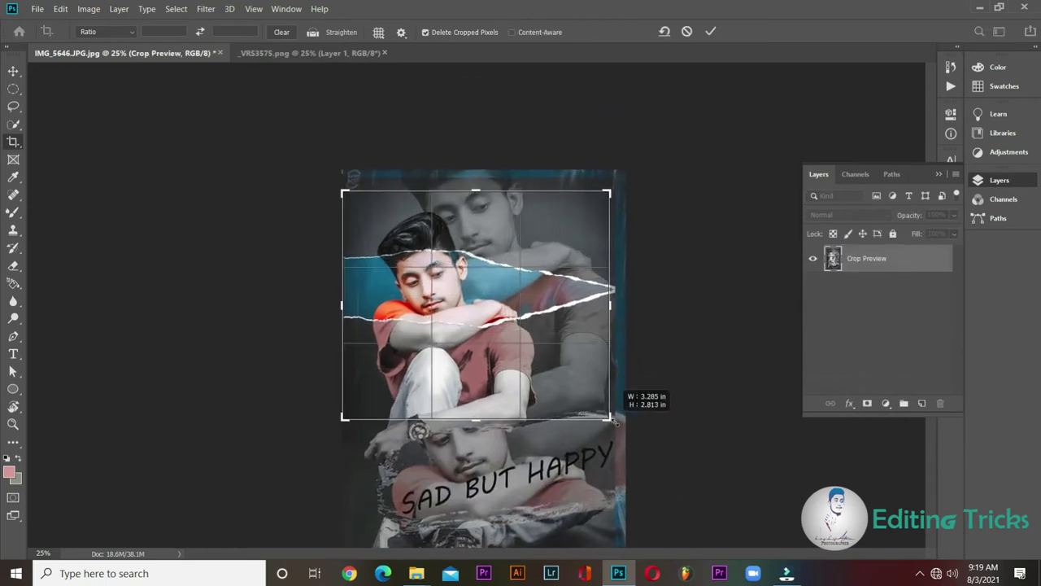
left_click_drag(615, 421, 615, 417)
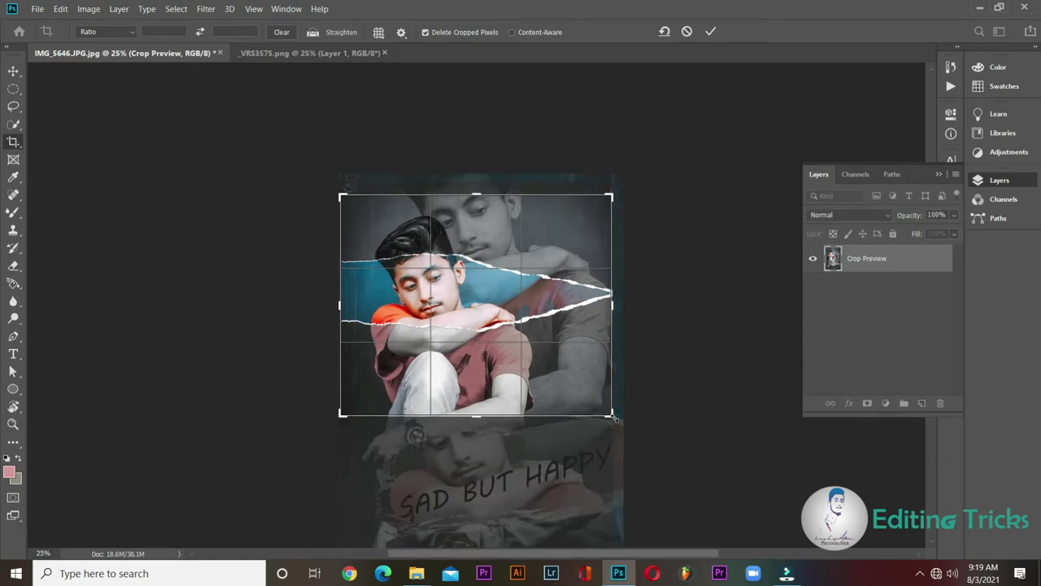
left_click(710, 33)
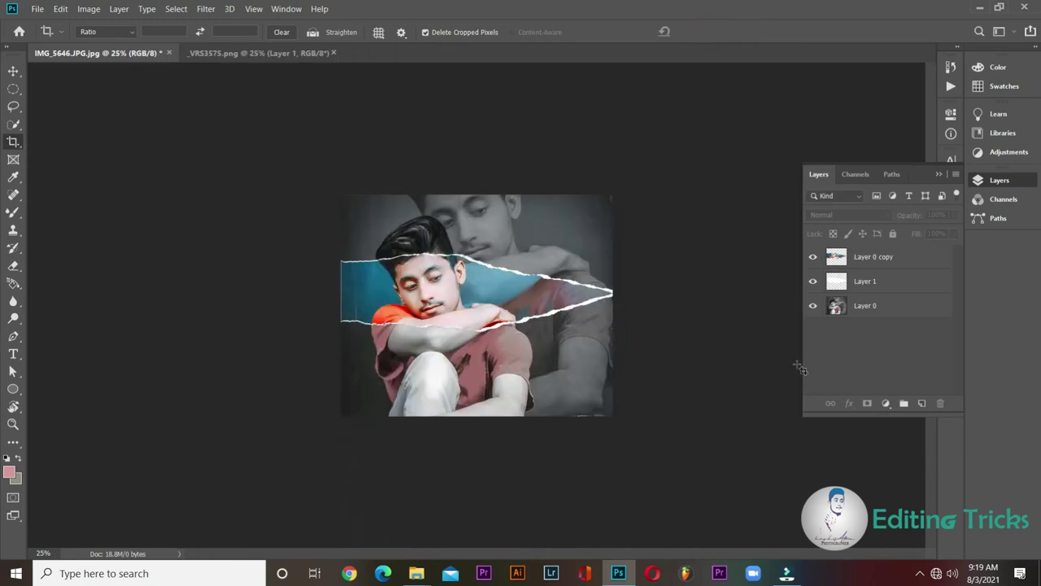
left_click(862, 309)
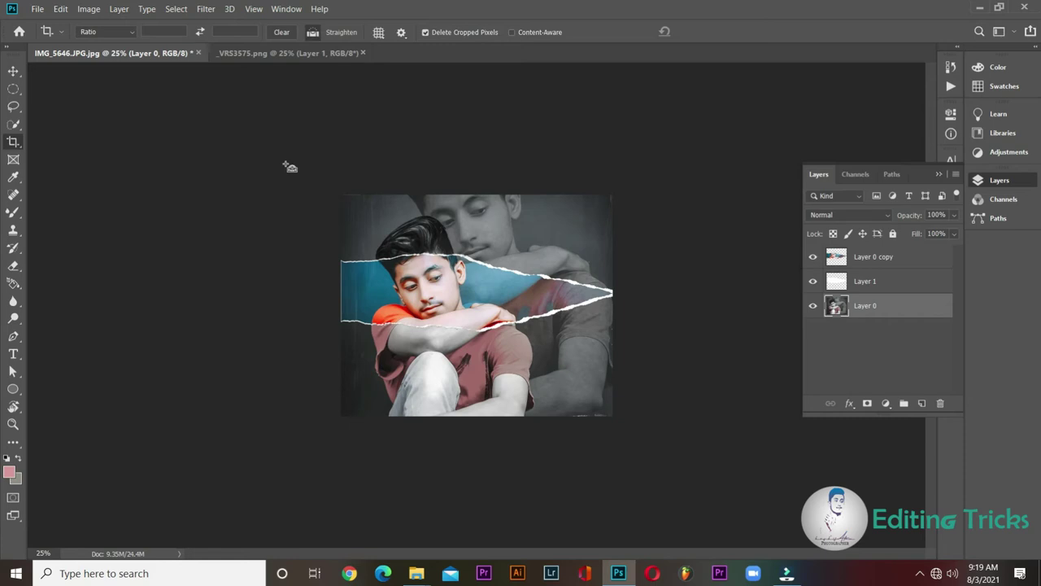
Raise Layer 0's Hue/Saturation Lightness to +17
key("ctrl+u")
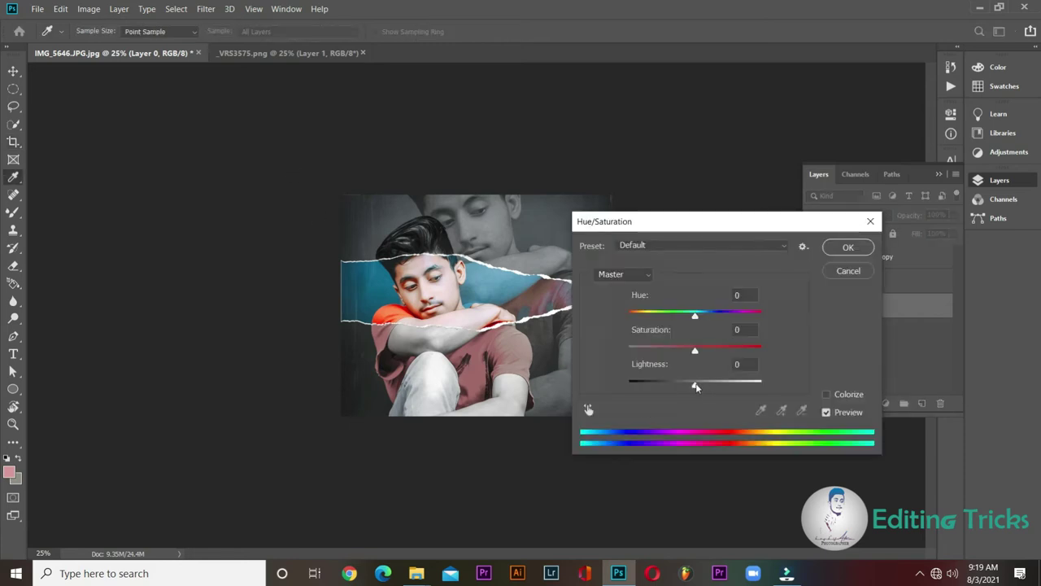
mouse_move(695, 386)
left_mouse_down()
mouse_move(684, 385)
mouse_move(694, 385)
left_mouse_up()
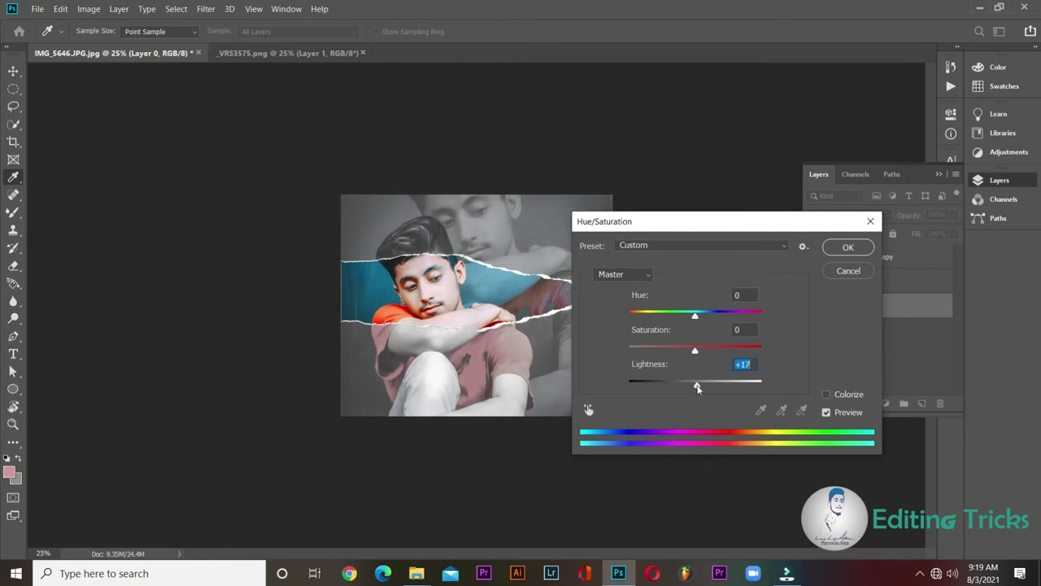
left_click(842, 248)
key("c")
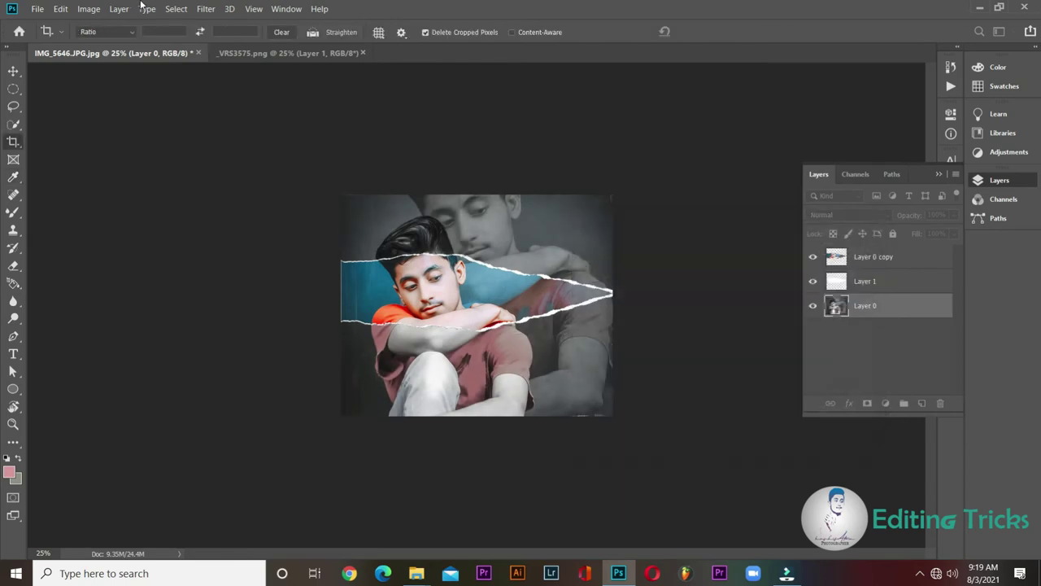
left_click(206, 8)
Open the Camera Raw Filter and browse its Color Mixer, Optics and Effects panels
left_click(226, 88)
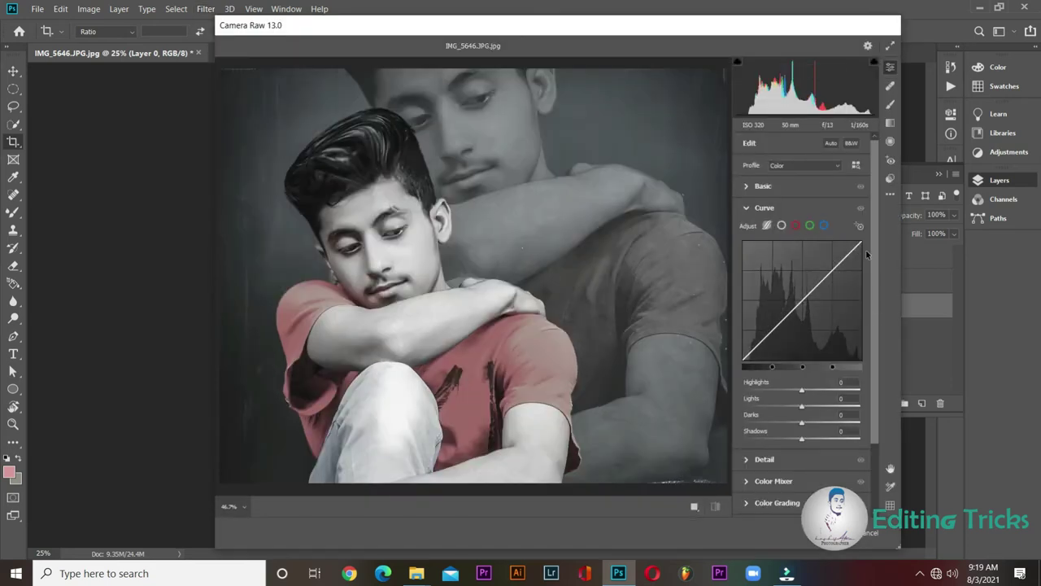
left_click(746, 209)
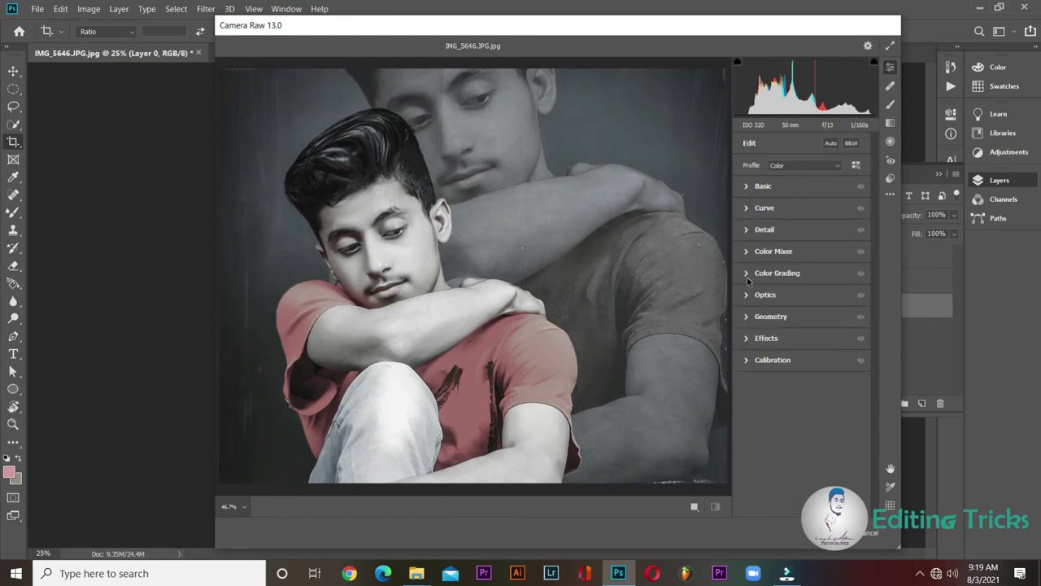
left_click(744, 251)
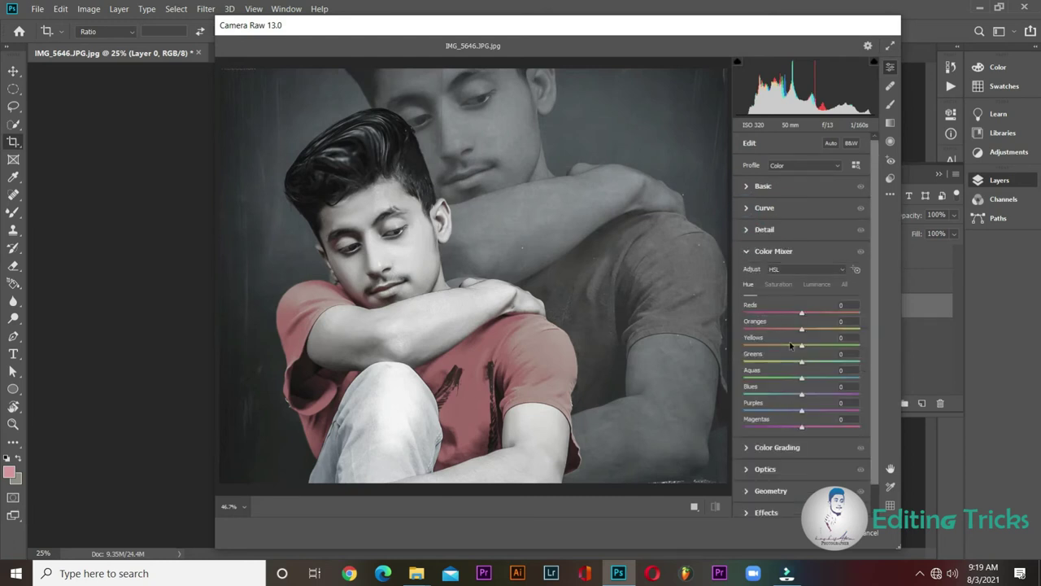
left_click(779, 284)
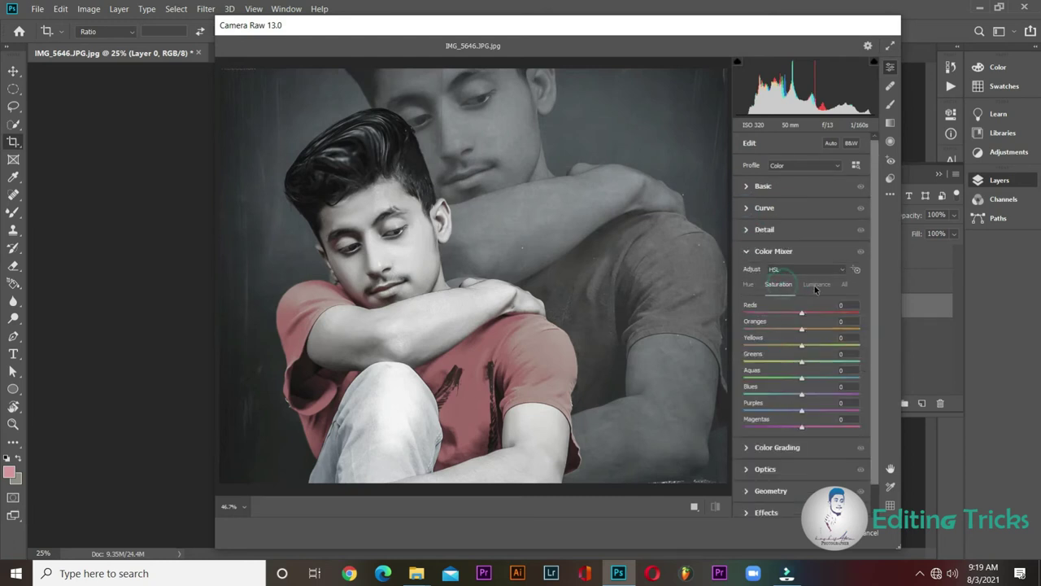
left_click(743, 253)
left_click(746, 294)
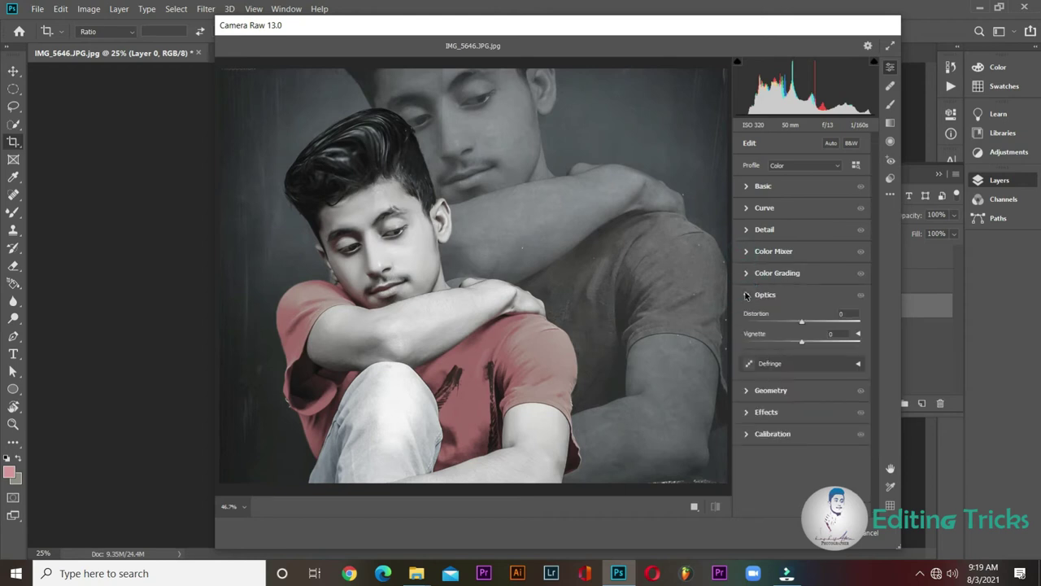
left_click(745, 295)
left_click(745, 338)
left_click(746, 340)
Lower the Calibration Blue Primary Saturation and apply the Camera Raw filter
left_click(745, 361)
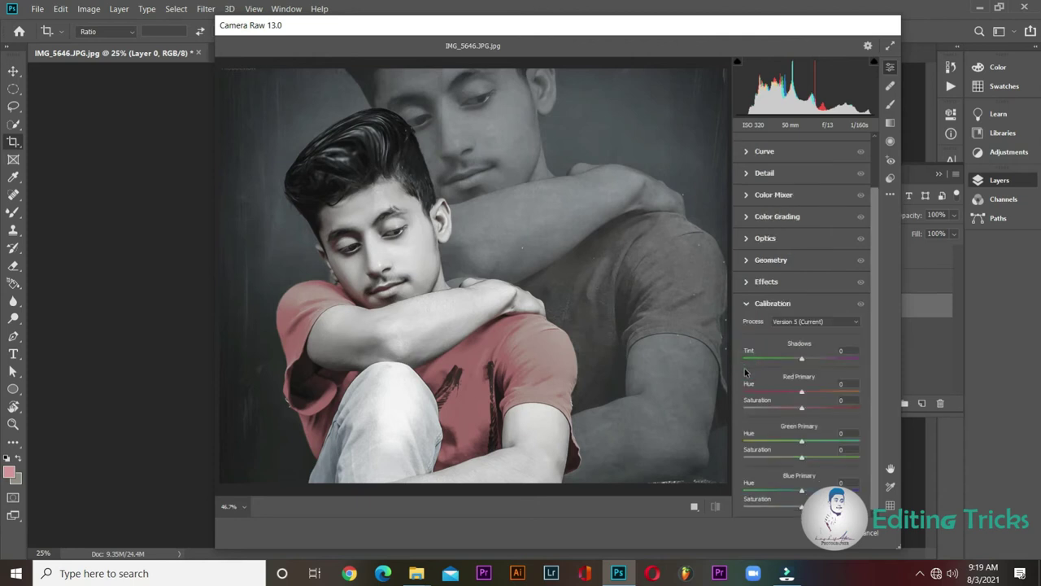
left_click(744, 283)
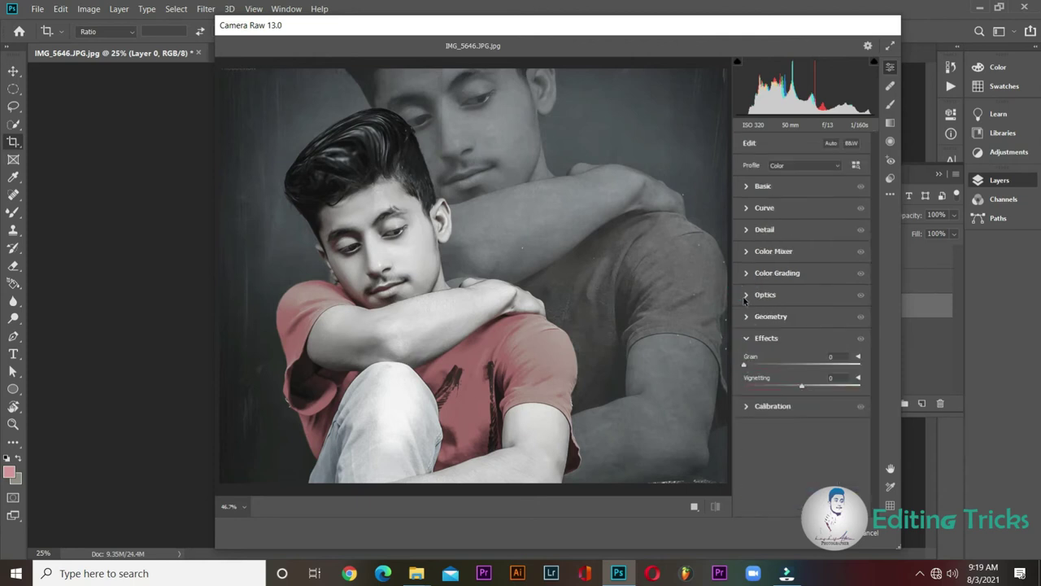
left_click(746, 339)
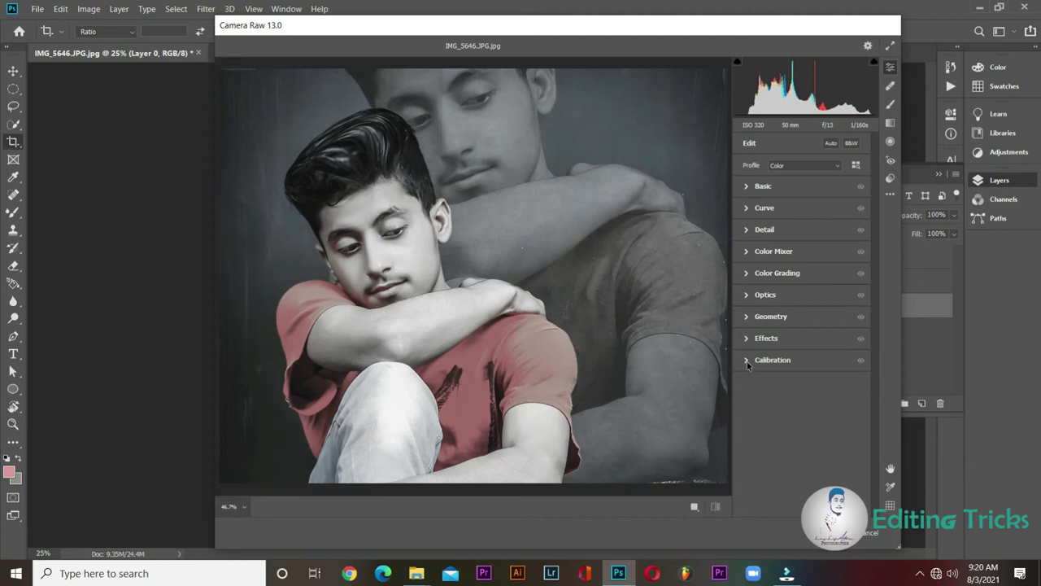
left_click(747, 360)
mouse_move(786, 509)
left_mouse_down()
mouse_move(726, 506)
mouse_move(814, 507)
mouse_move(743, 515)
left_mouse_up()
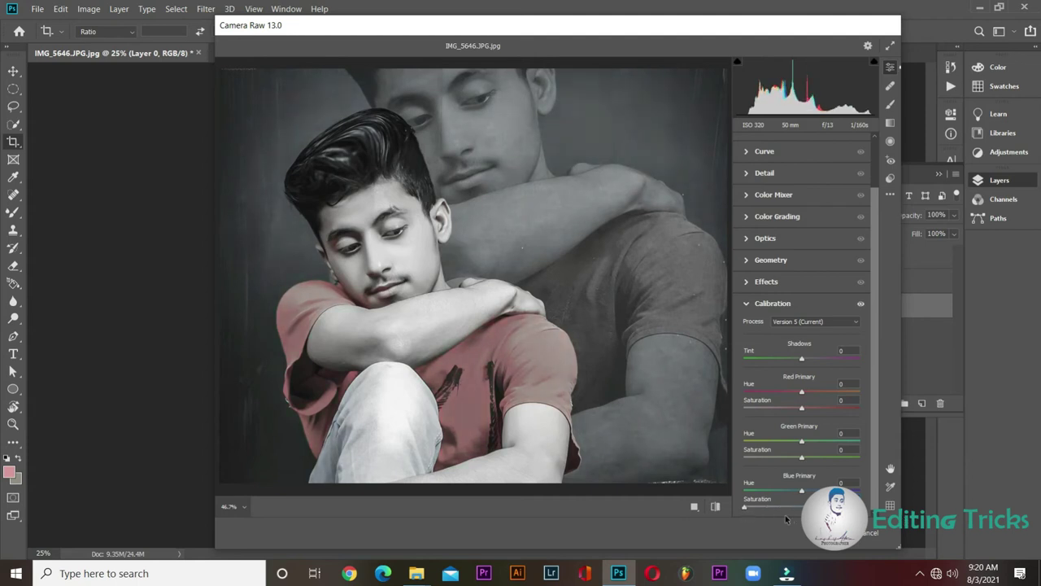
left_click(888, 532)
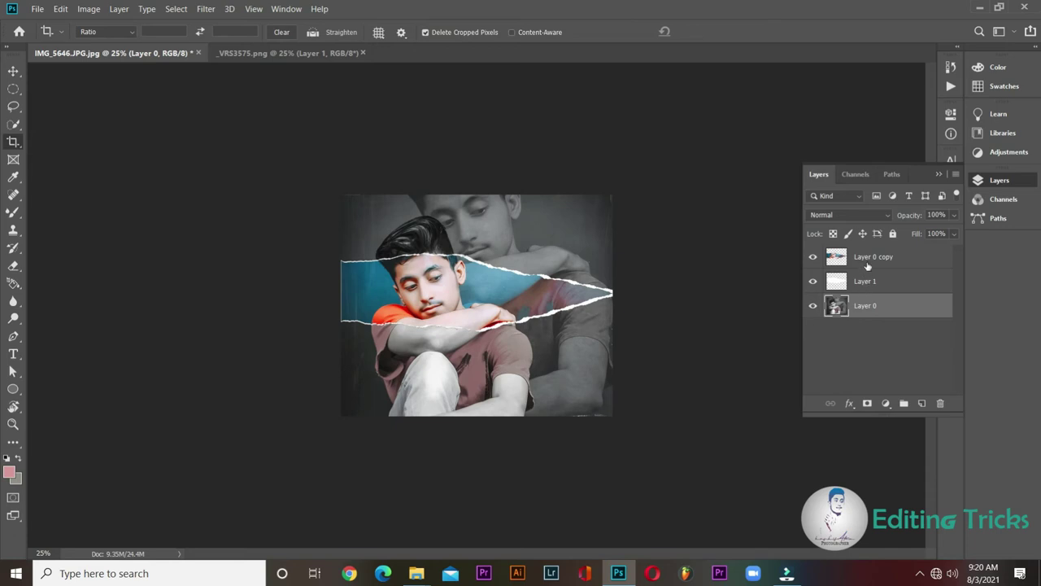
Duplicate Layer 0 copy into copies 2, 3 and 4, undoing an accidental Layer 1 deletion
left_click(869, 260)
left_click(866, 283)
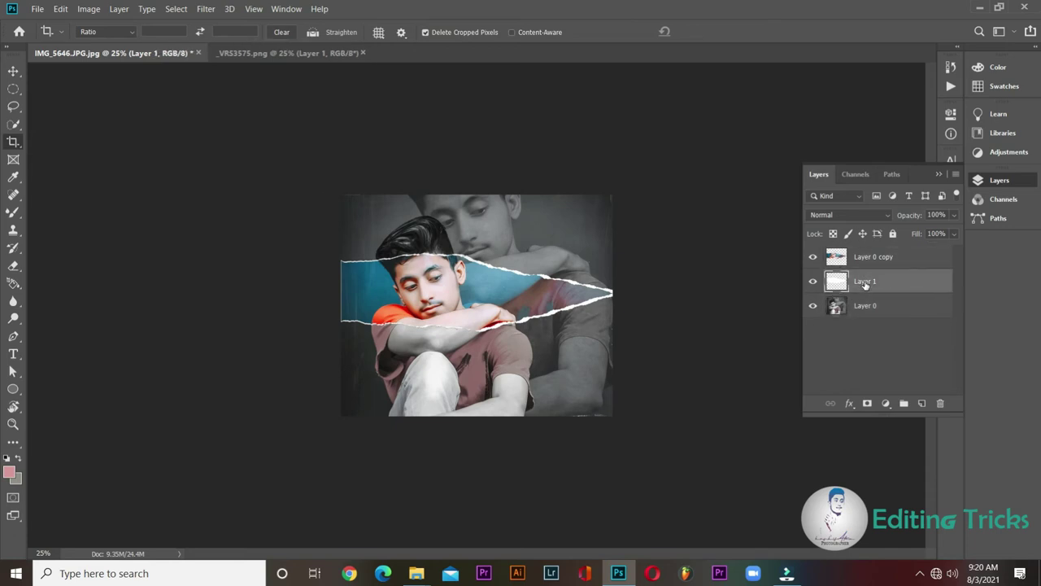
key("Delete")
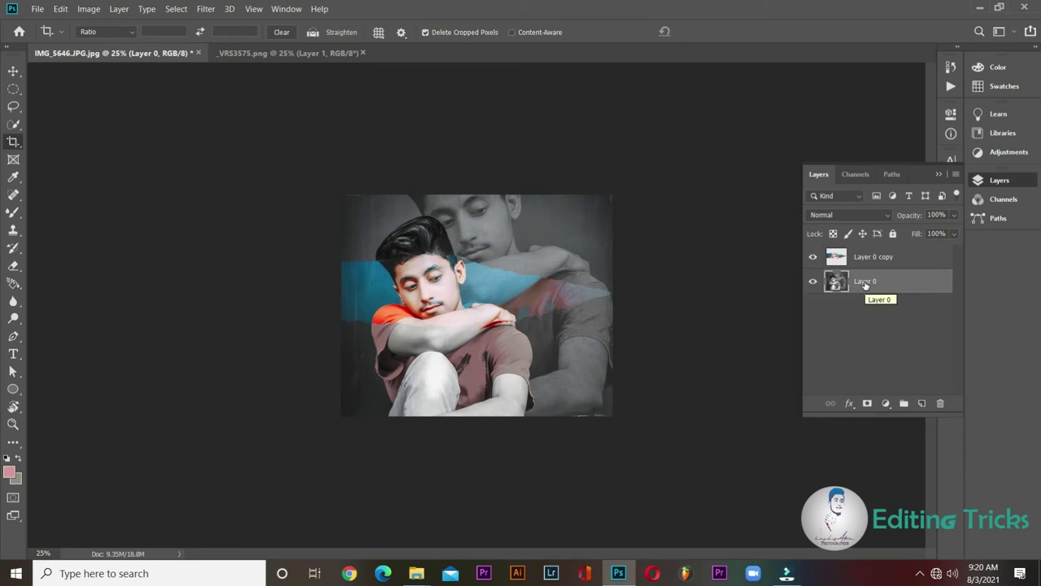
key("ctrl+z")
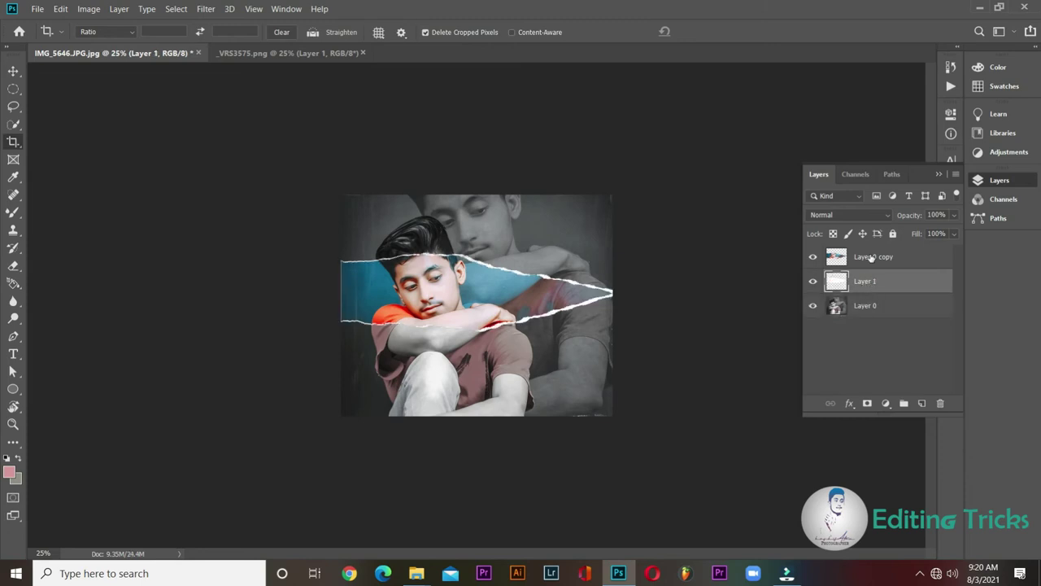
left_click(871, 258)
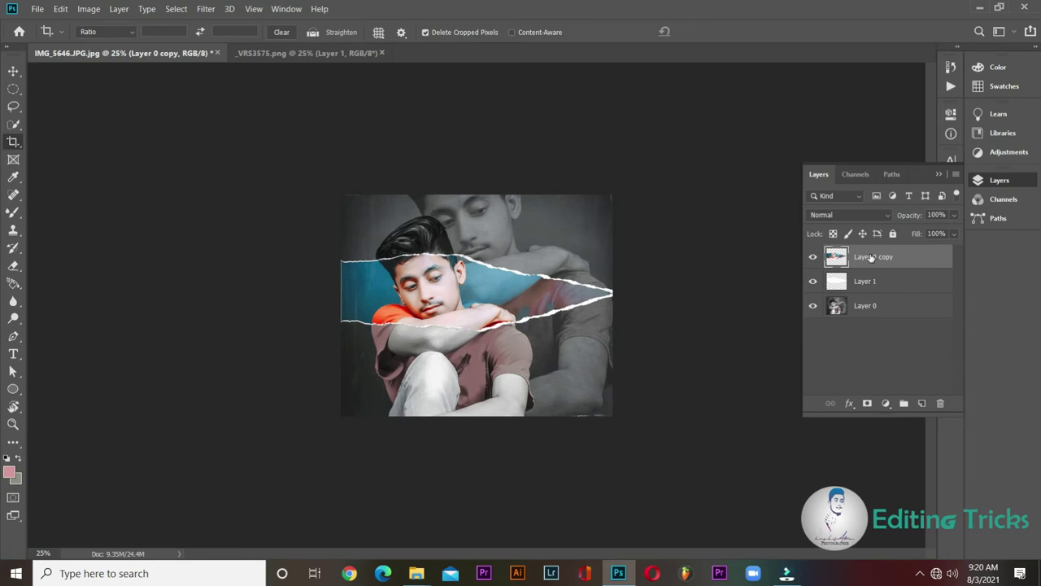
key("ctrl+j")
key("ctrl+j")
key("ctrl+j")
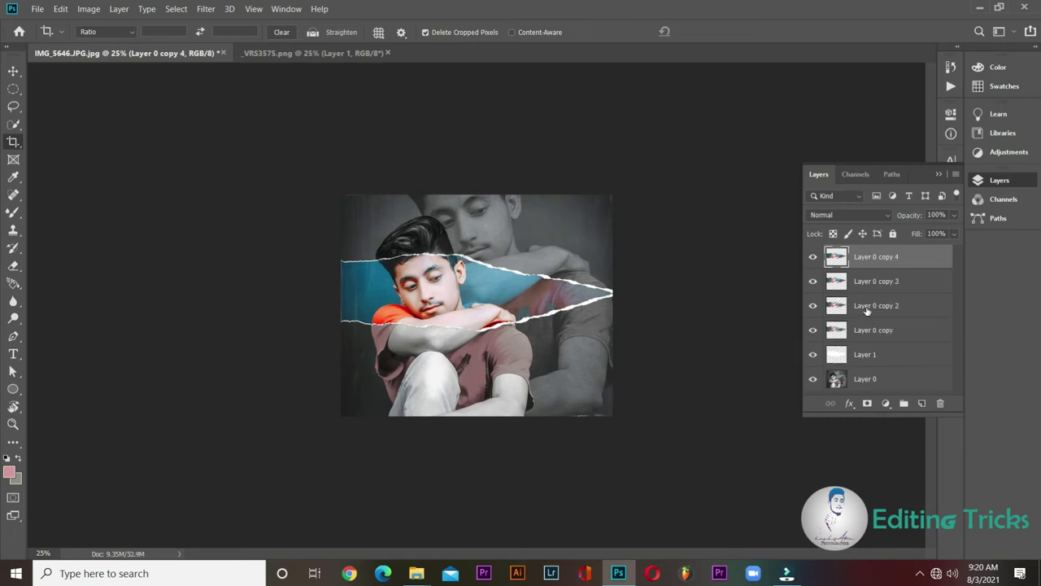
left_click(867, 309)
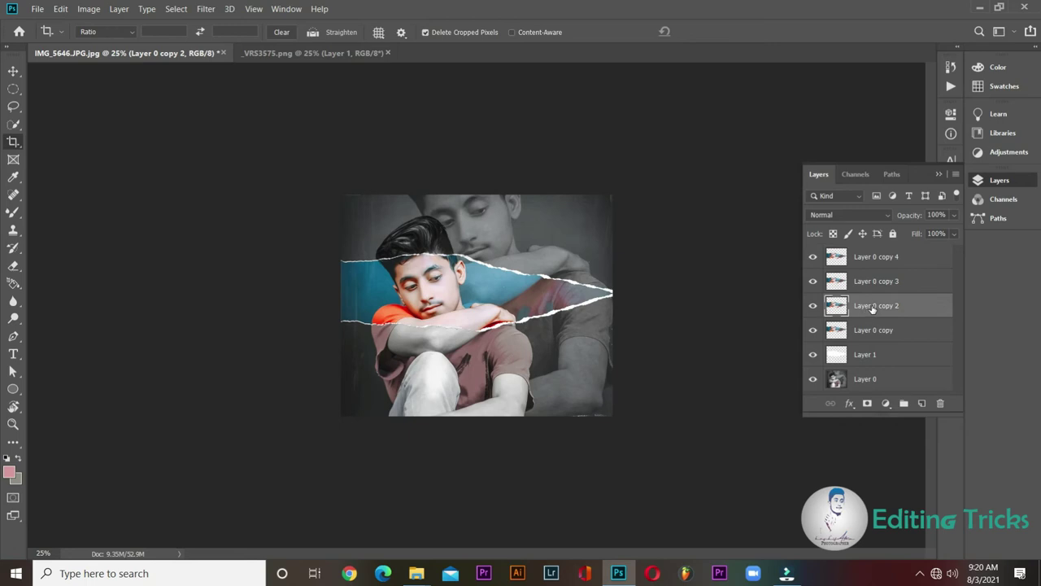
Open Blending Options for Layer 0 copy 2, trying then removing a blue Stroke effect
right_click(876, 307)
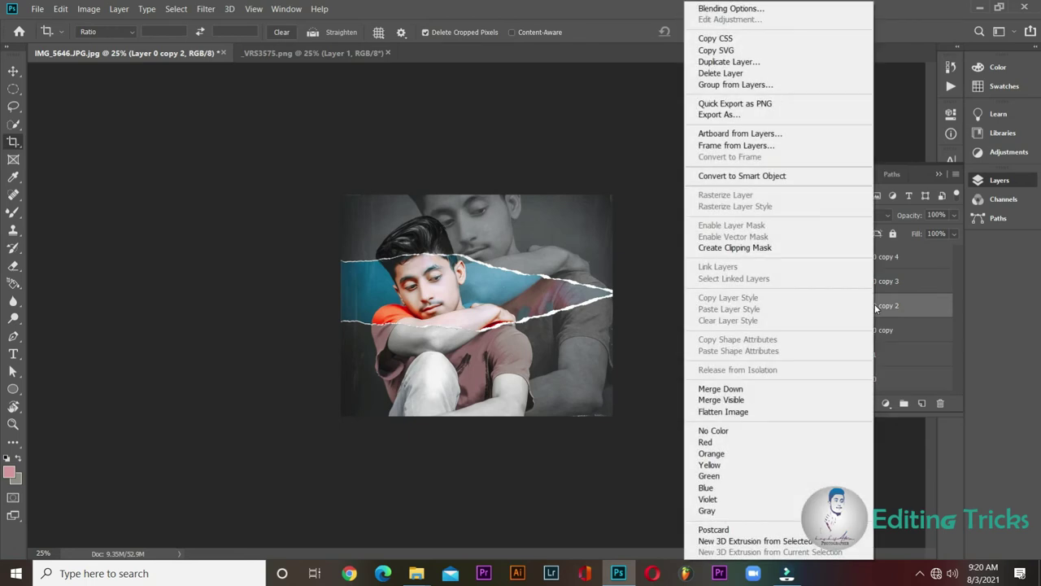
left_click(747, 9)
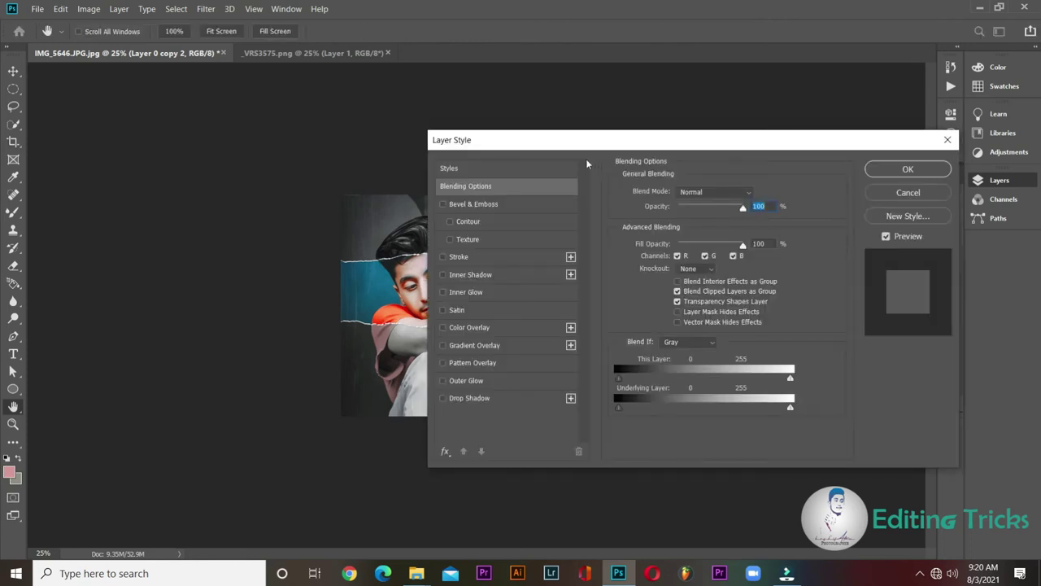
left_click_drag(582, 143, 640, 89)
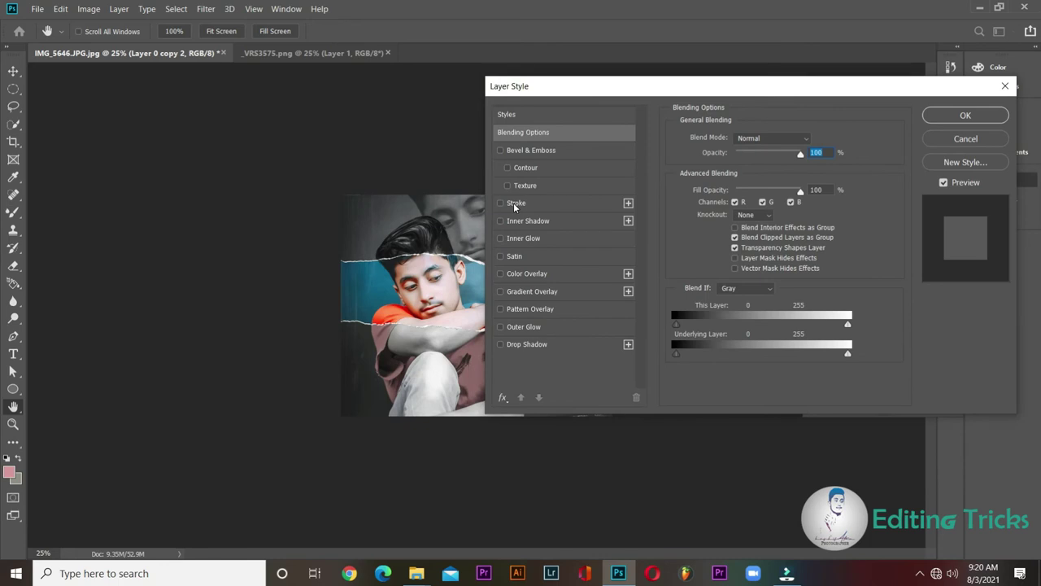
left_click(513, 202)
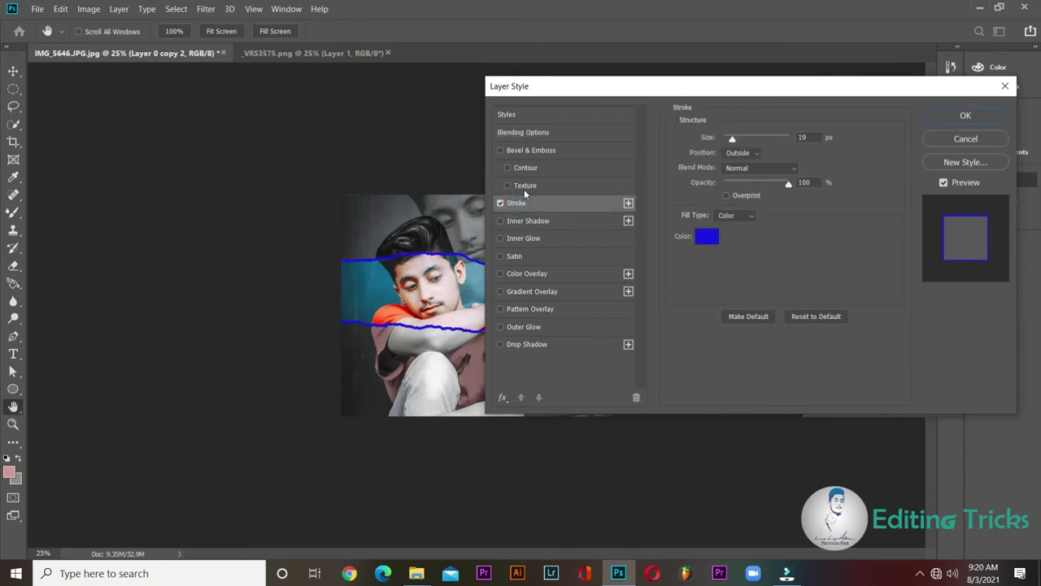
left_click(705, 239)
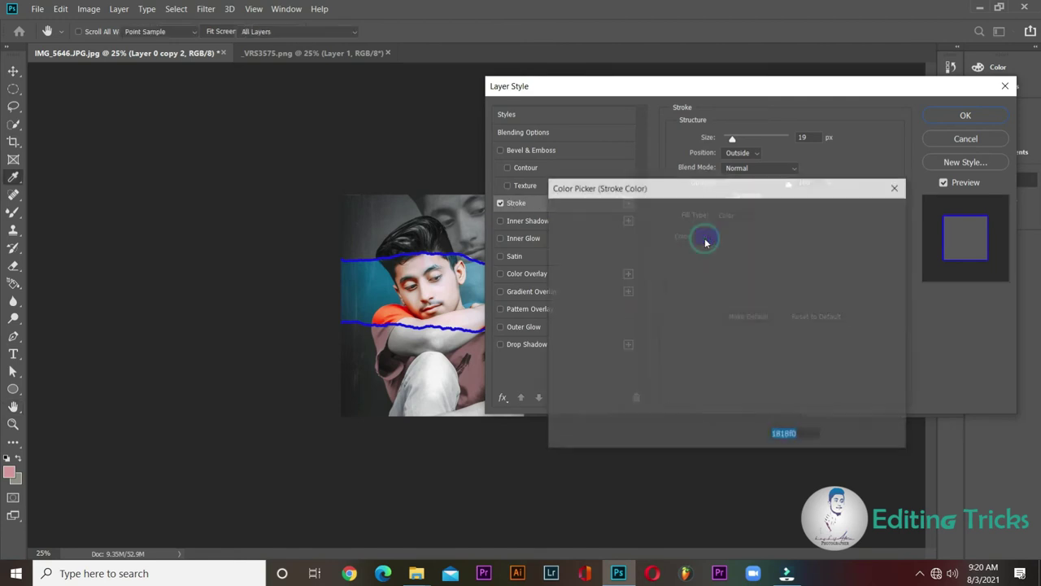
left_click(850, 216)
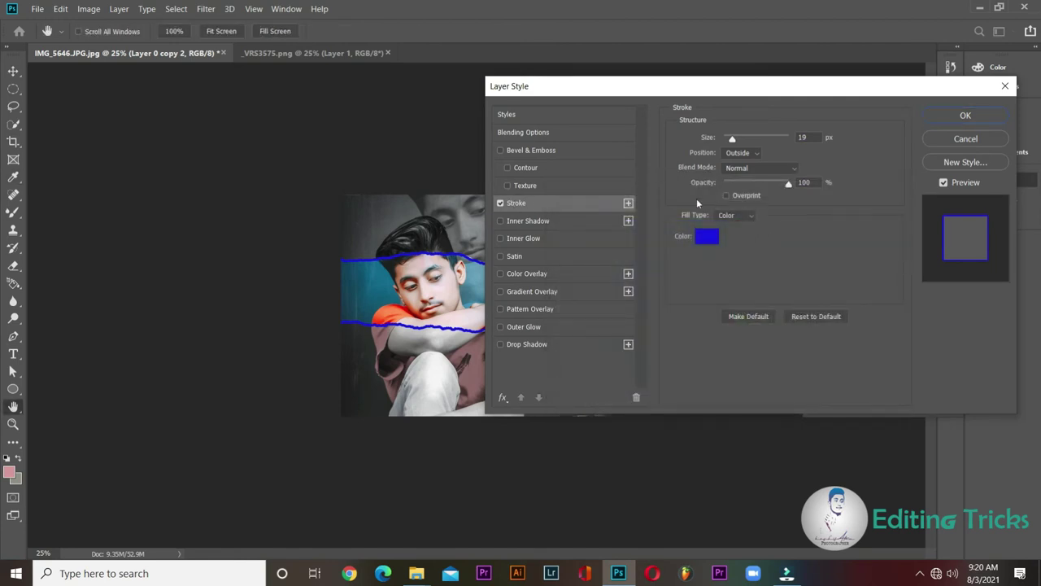
left_click(500, 202)
Uncheck the G channel under Advanced Blending and apply the layer style
left_click(525, 133)
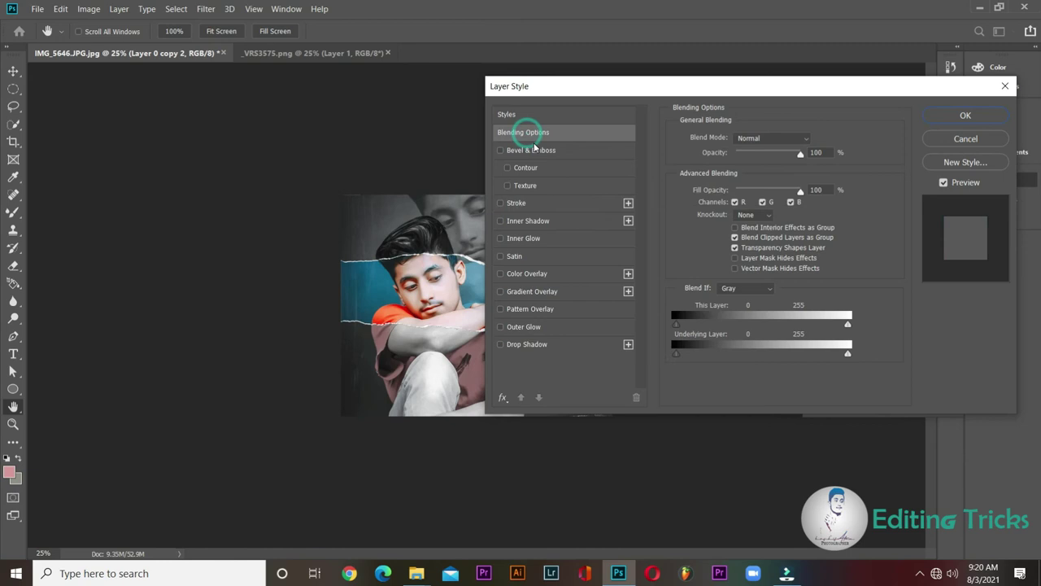
left_click(735, 203)
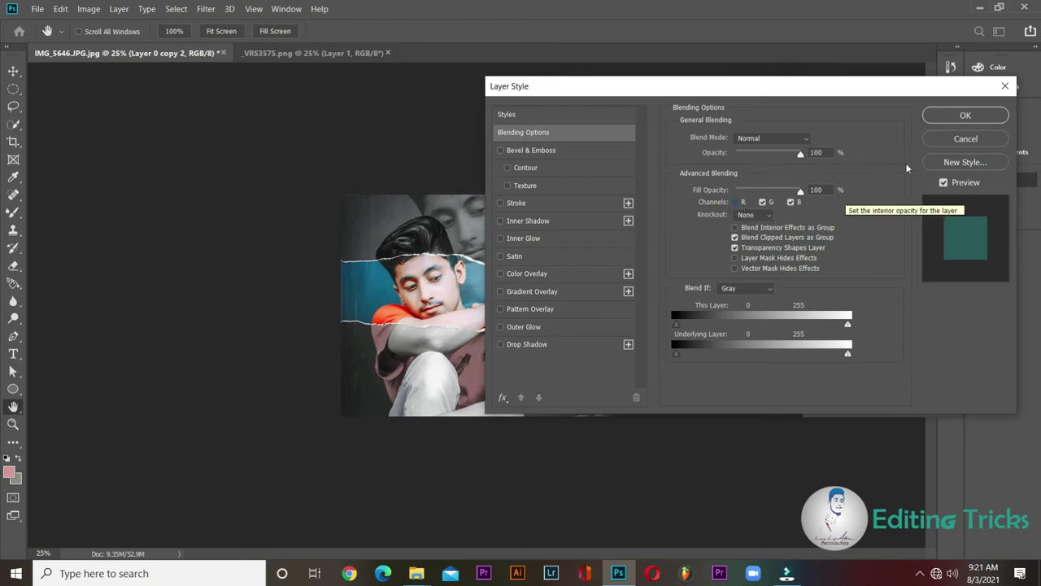
left_click(735, 203)
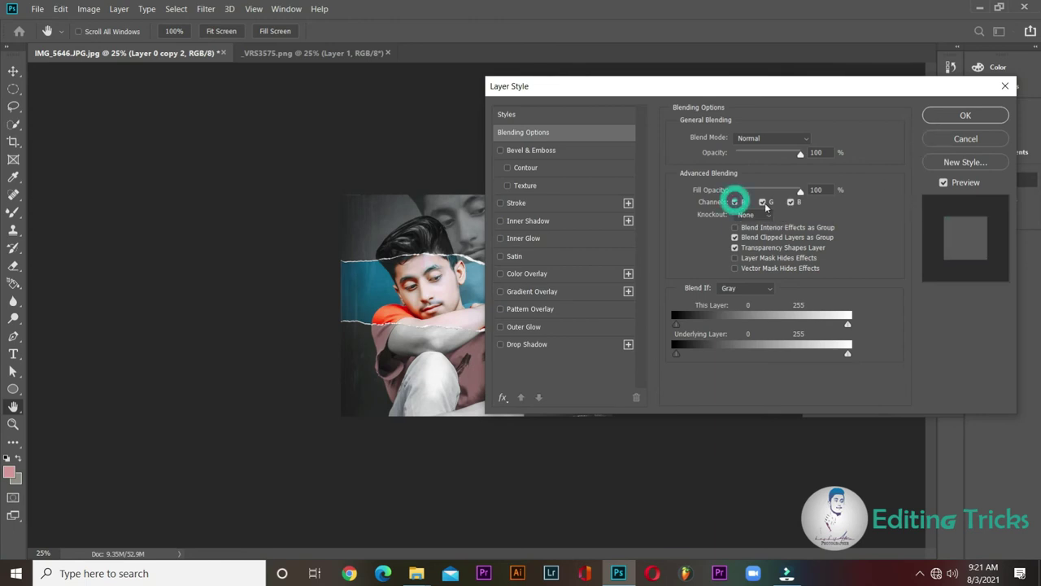
left_click(950, 116)
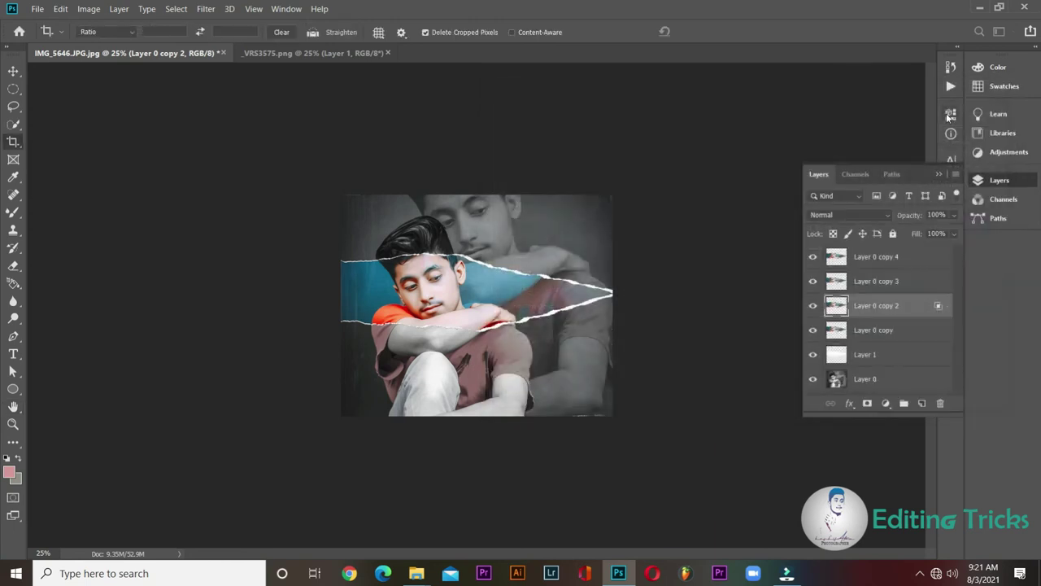
Exclude the B channel from Layer 0 copy 3 in its Blending Options
right_click(888, 282)
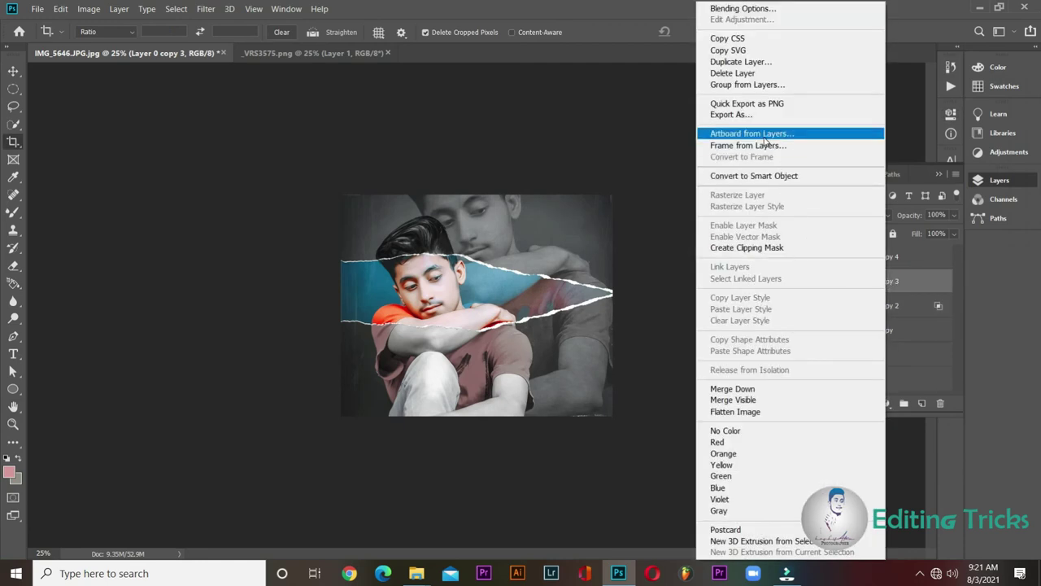
left_click(905, 276)
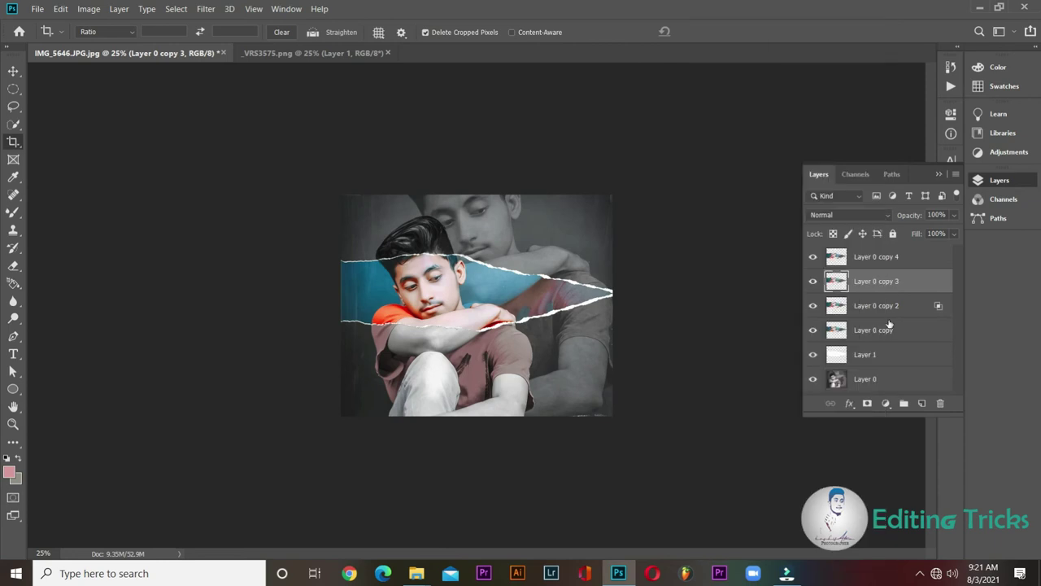
left_click(892, 308)
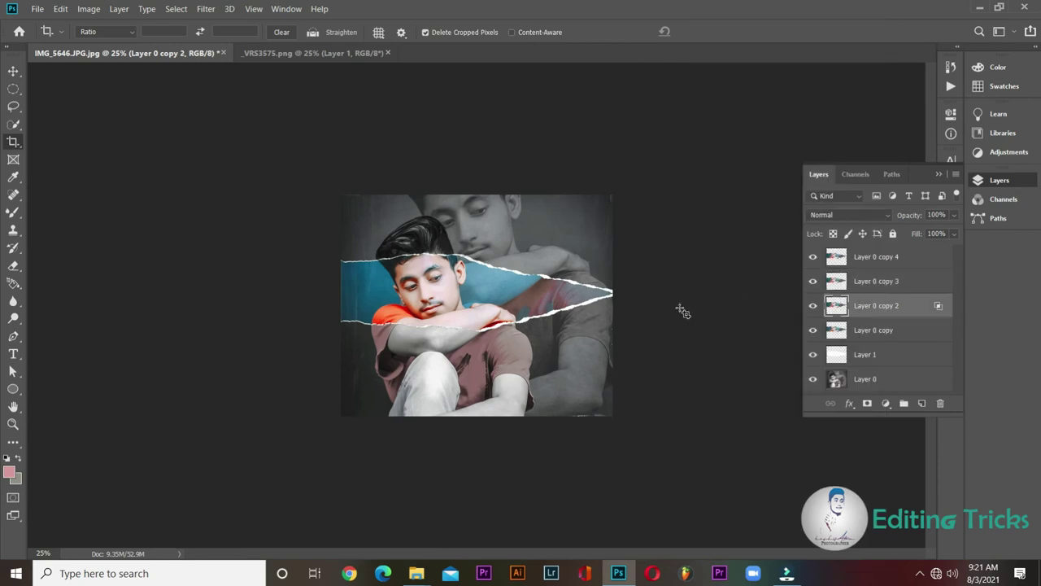
right_click(862, 289)
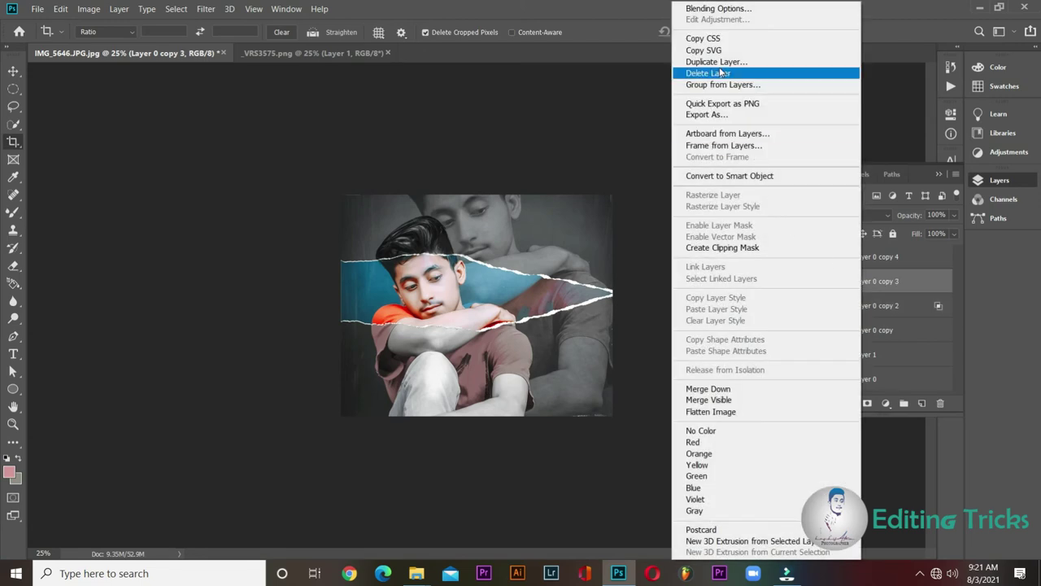
left_click(707, 10)
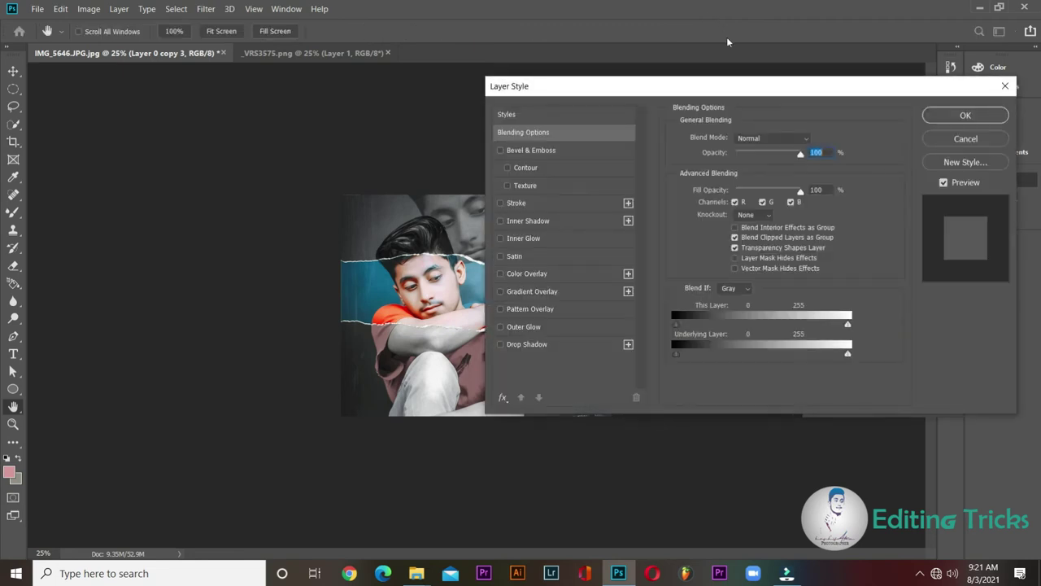
left_click(791, 202)
left_click(965, 116)
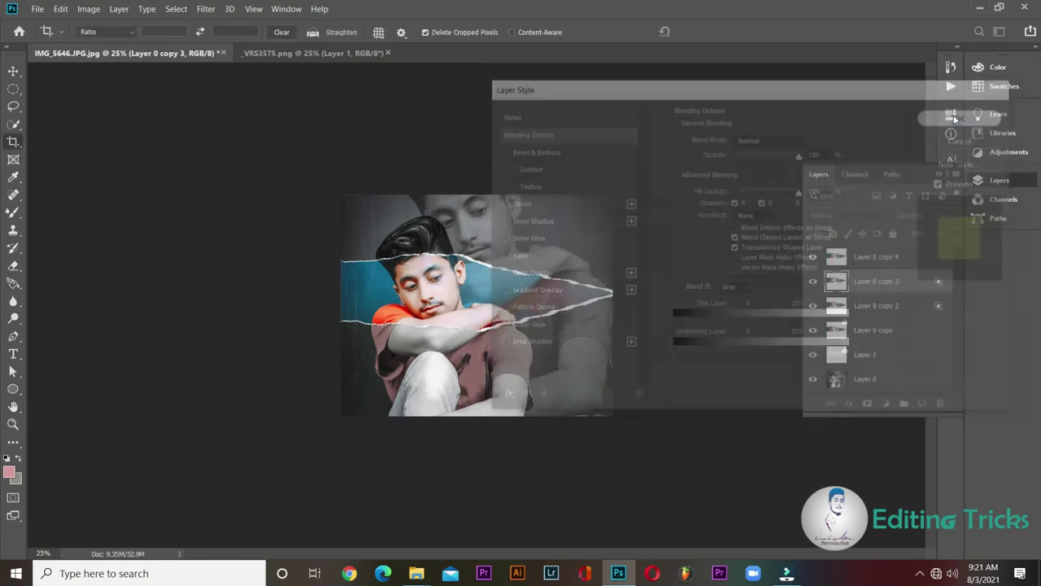
Exclude the R channel from Layer 0 copy 4 in its Blending Options
right_click(874, 262)
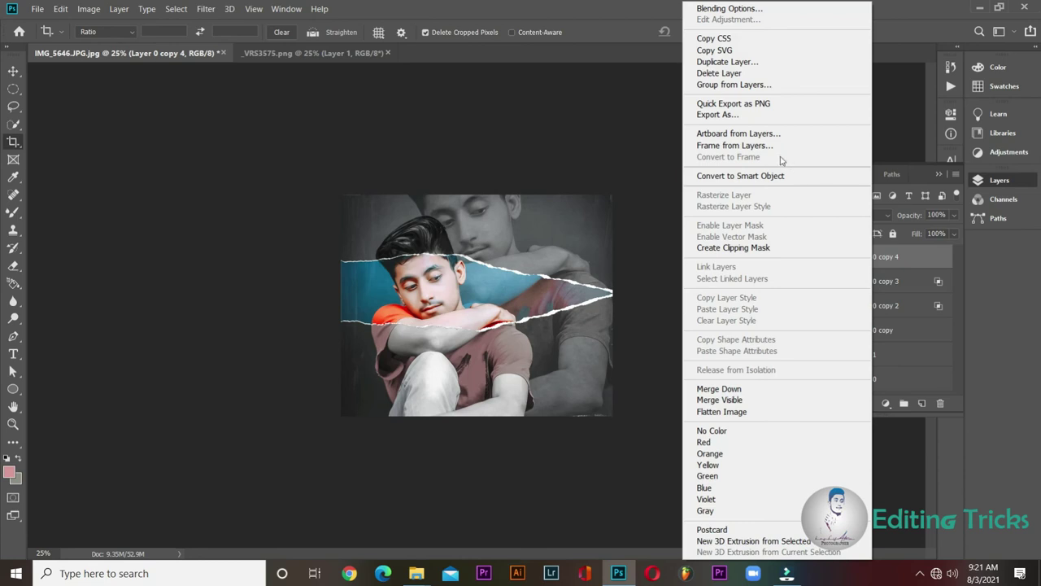
left_click(720, 10)
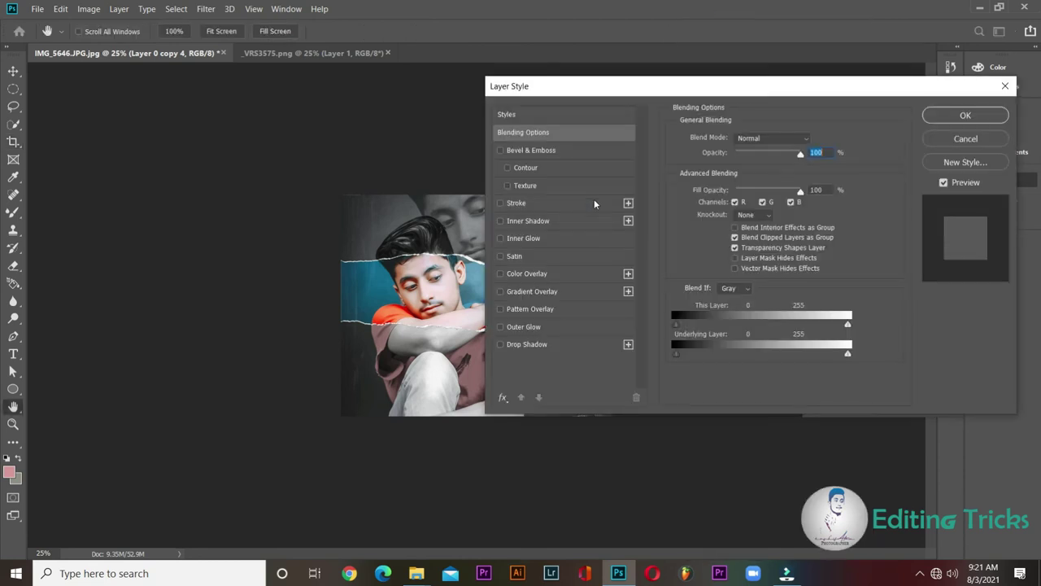
left_click(736, 203)
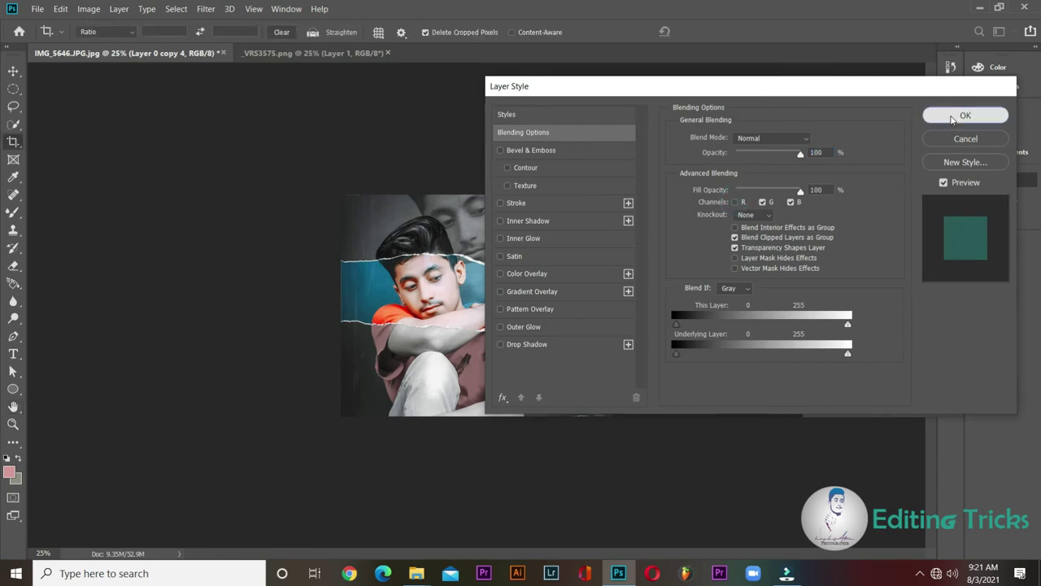
left_click(953, 120)
Zoom to 66.7% and shift Layer 0 copy 4 slightly down with the Move tool
key("c")
key("ctrl+plus")
key("ctrl+plus")
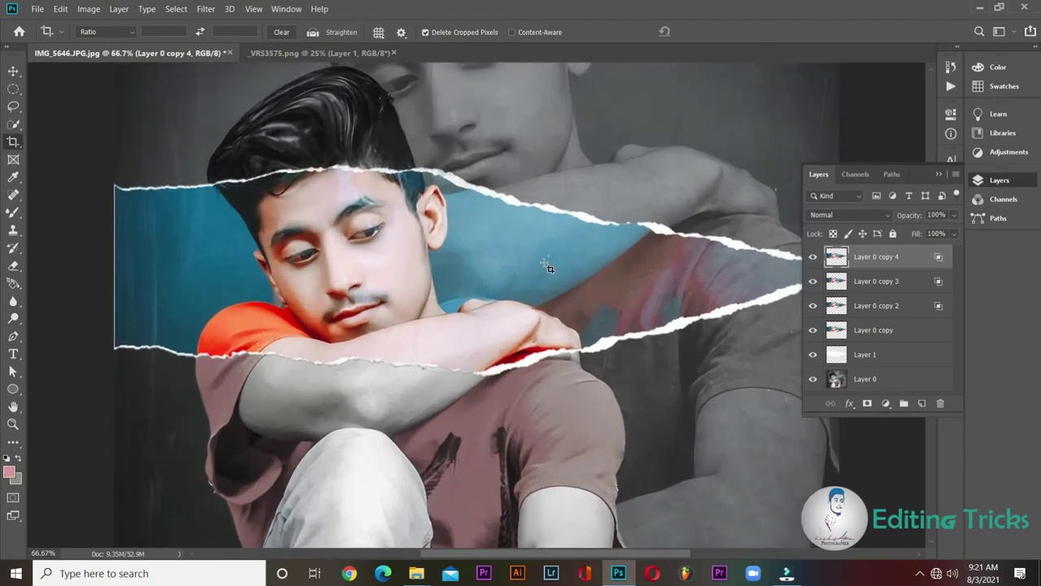
key("v")
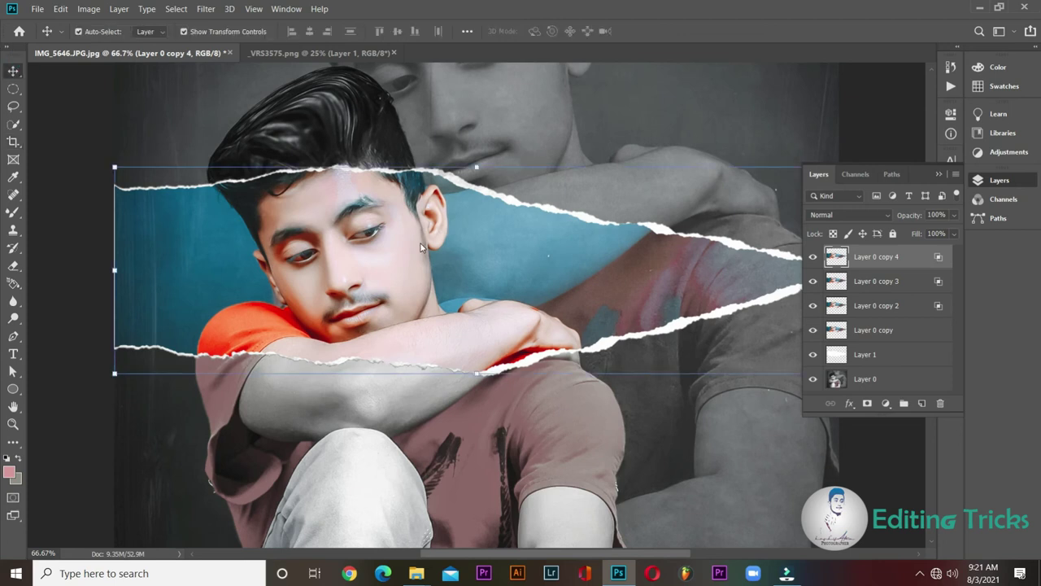
left_click_drag(447, 277, 448, 269)
key("Down")
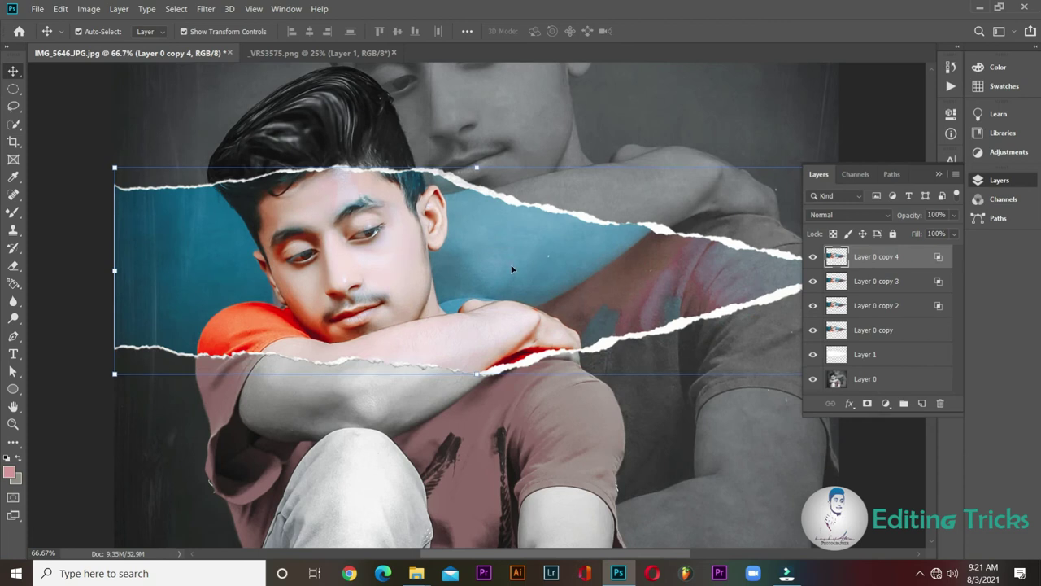
key("Down")
left_click(879, 290)
key("Up")
key("Up")
key("Up")
key("Up")
key("Down")
key("Down")
key("Down")
key("Down")
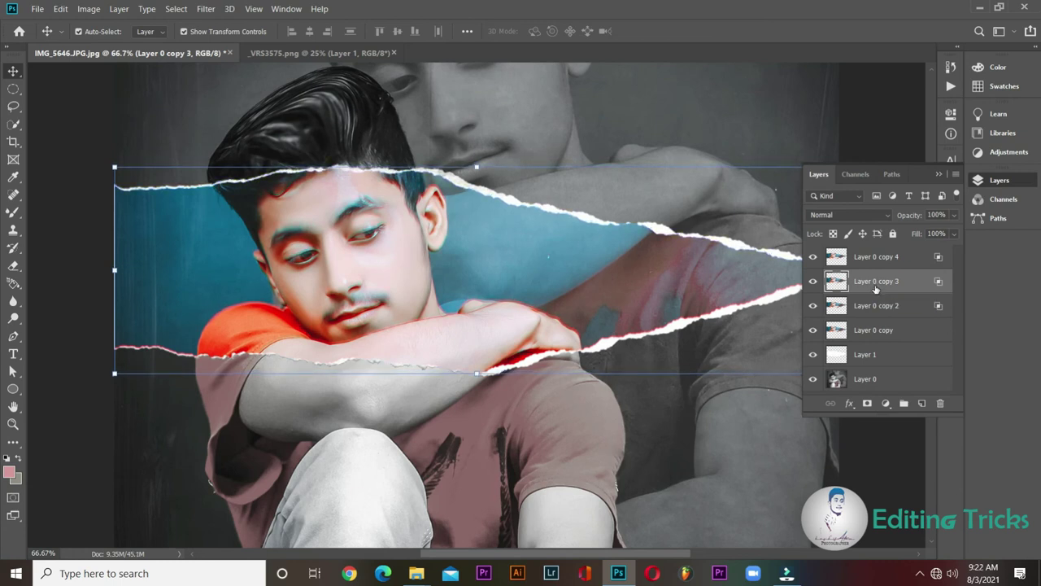
Nudge Layer 0 copy 2 up and Layer 0 copy 3 down for coloured edge fringes
left_click(881, 313)
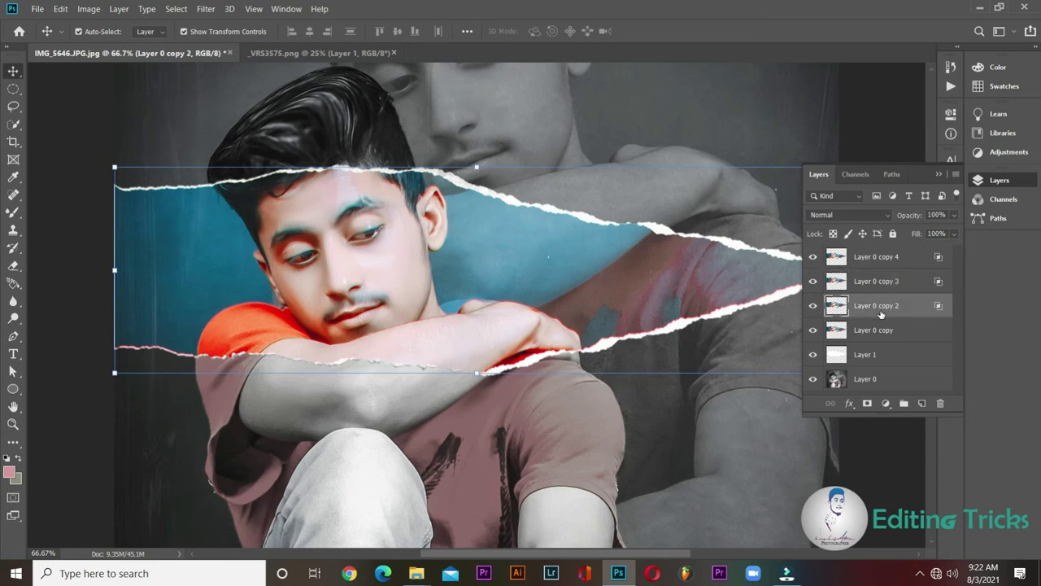
key("Up")
key("Up")
key("Up")
key("Up")
key("Up")
key("Up")
key("Up")
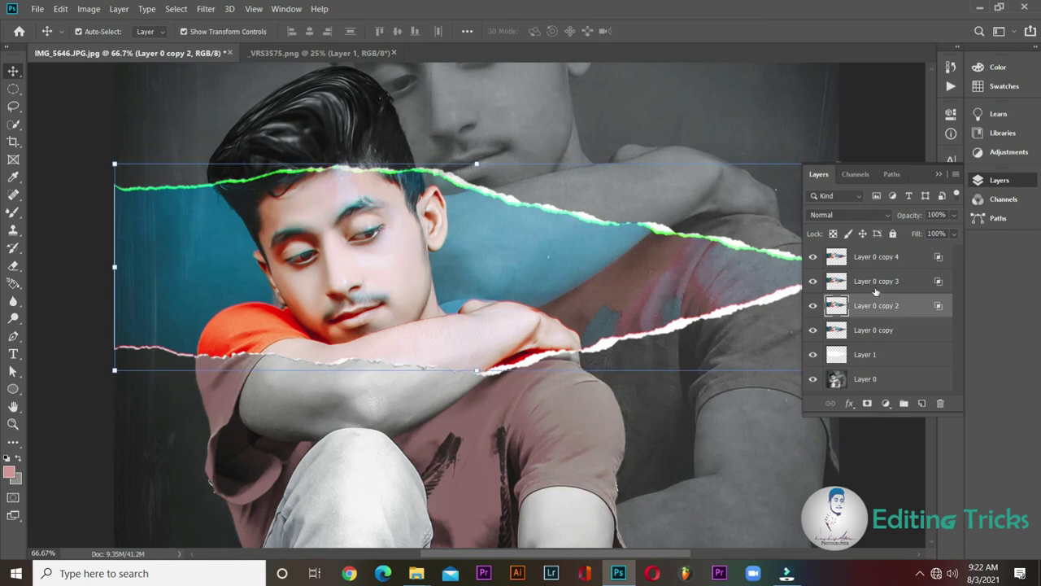
left_click(877, 285)
key("Down")
key("Down")
key("Down")
key("Down")
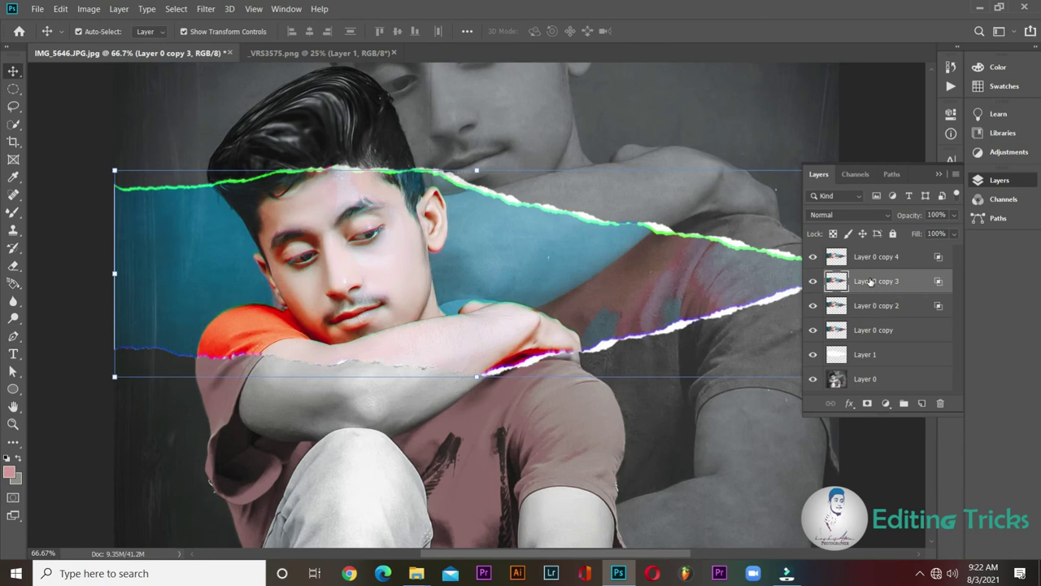
key("Up")
key("Up")
key("Up")
left_click(880, 263)
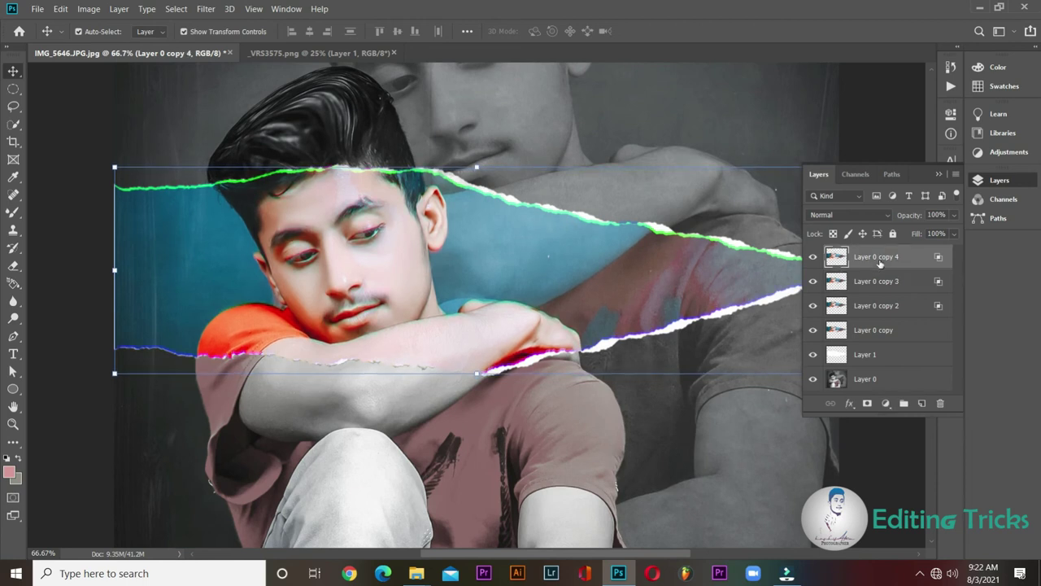
key("Down")
key("Down")
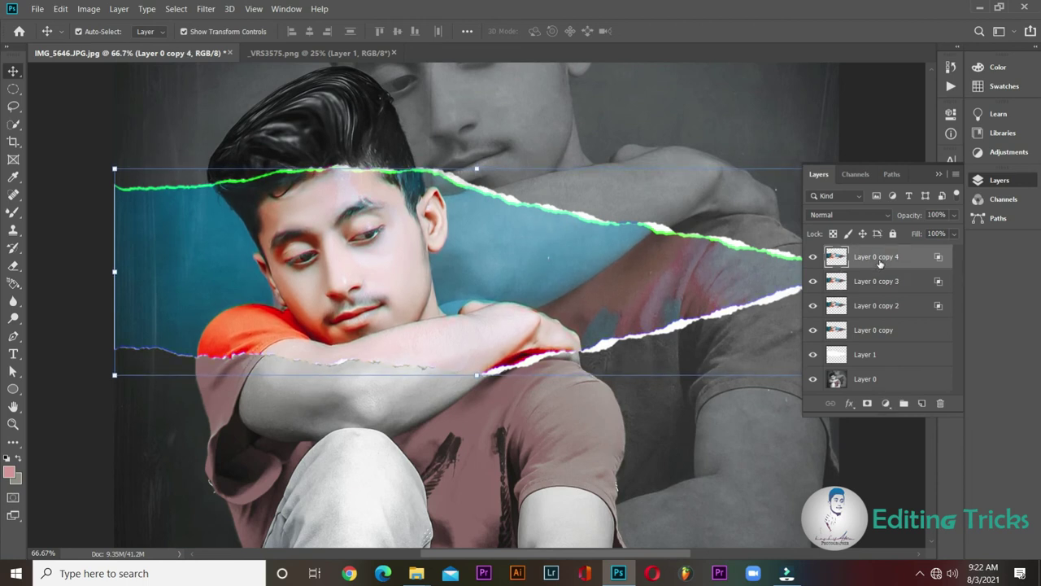
key("Up")
key("Up")
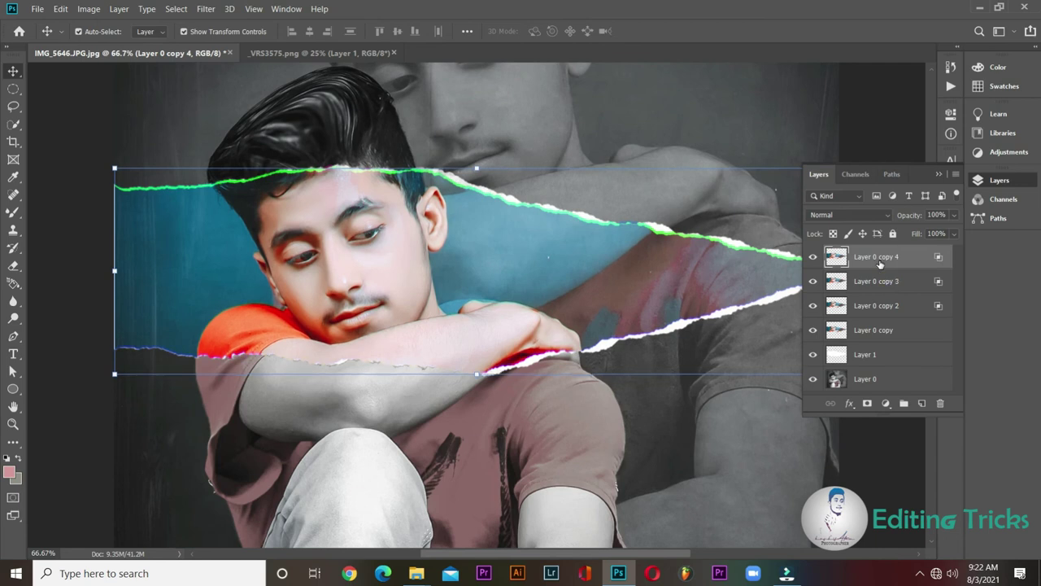
Refine offsets, moving copy 3 further down and copy 4 up, then zoom out
left_click(883, 292)
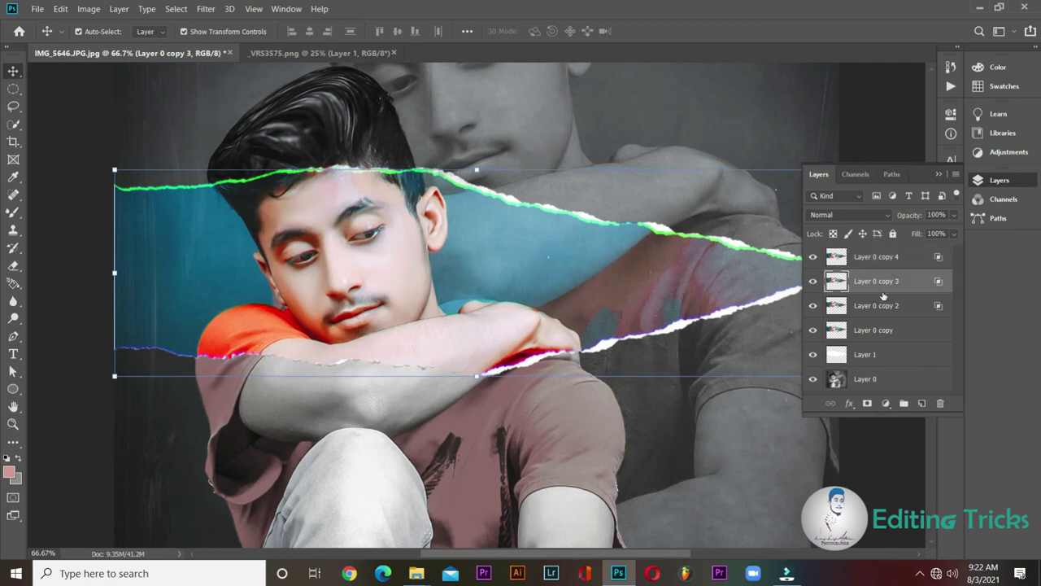
left_click(884, 309)
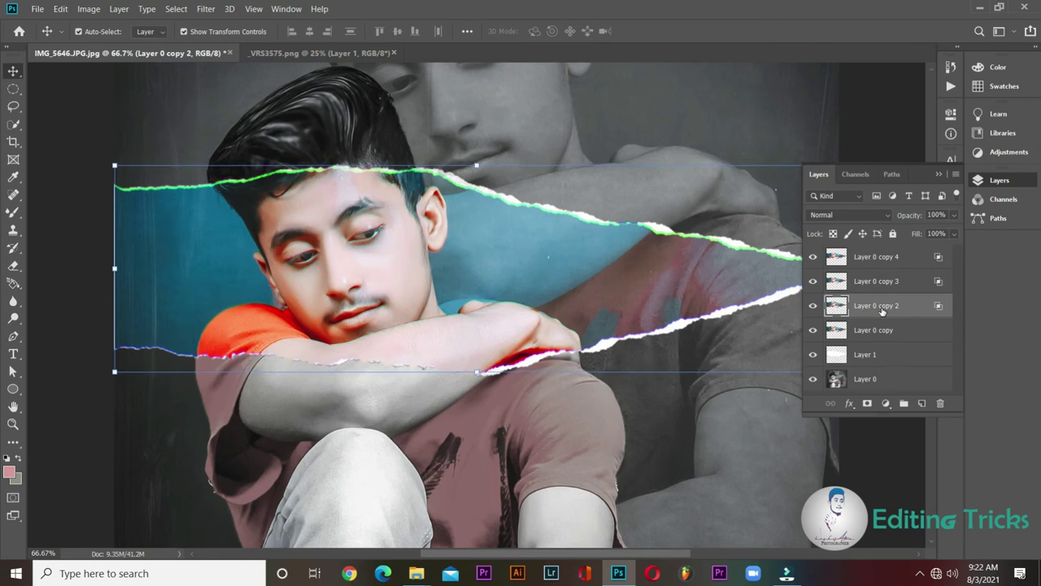
left_click(880, 281)
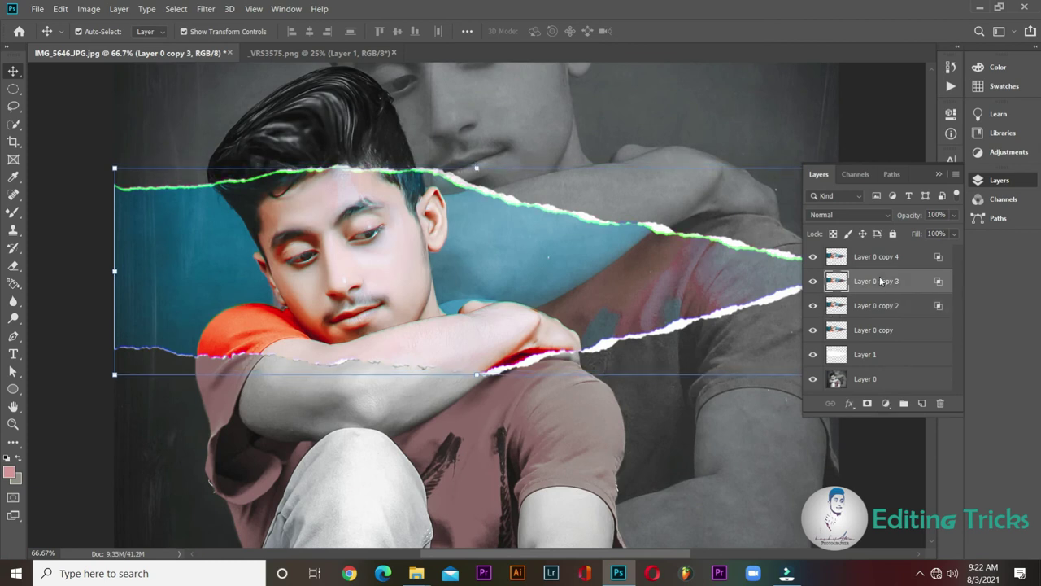
key("Down")
key("Down")
key("Down")
left_click(879, 259)
key("Up")
key("Up")
key("Down")
key("Down")
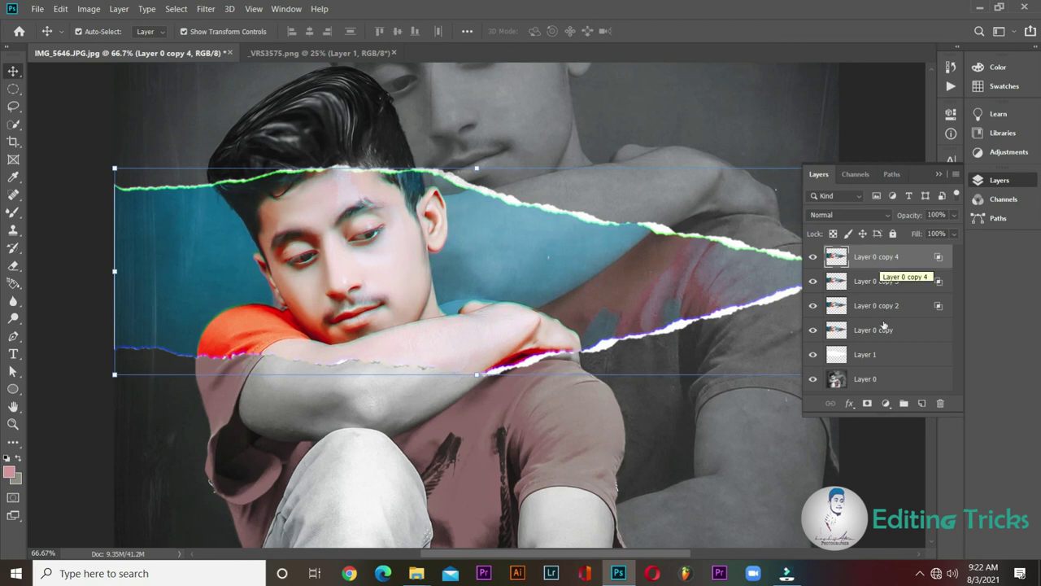
key("ctrl+minus")
key("ctrl+minus")
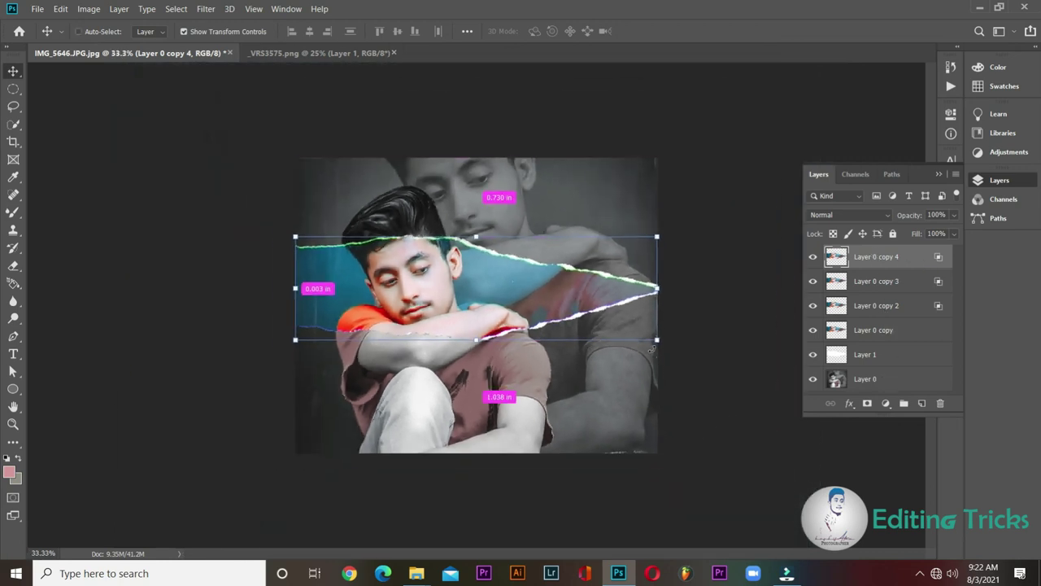
left_click(755, 303, "ctrl")
key("ctrl+minus")
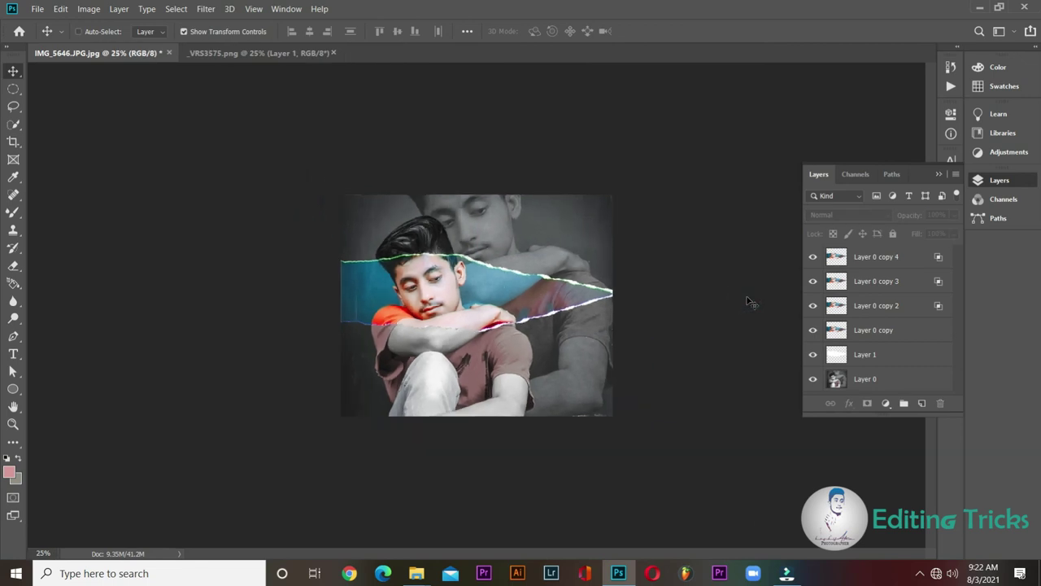
key("ctrl+plus")
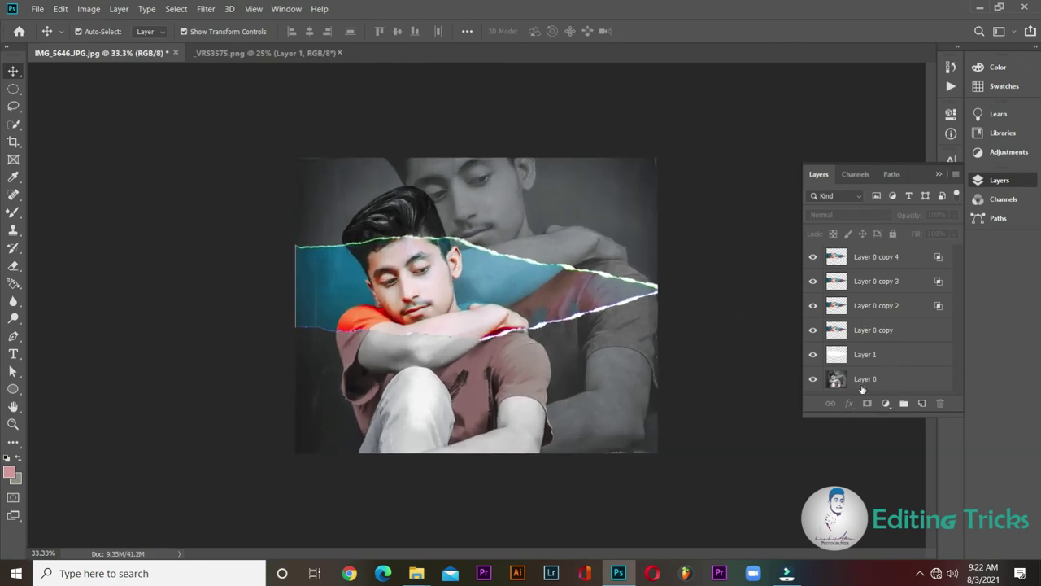
right_click(869, 382)
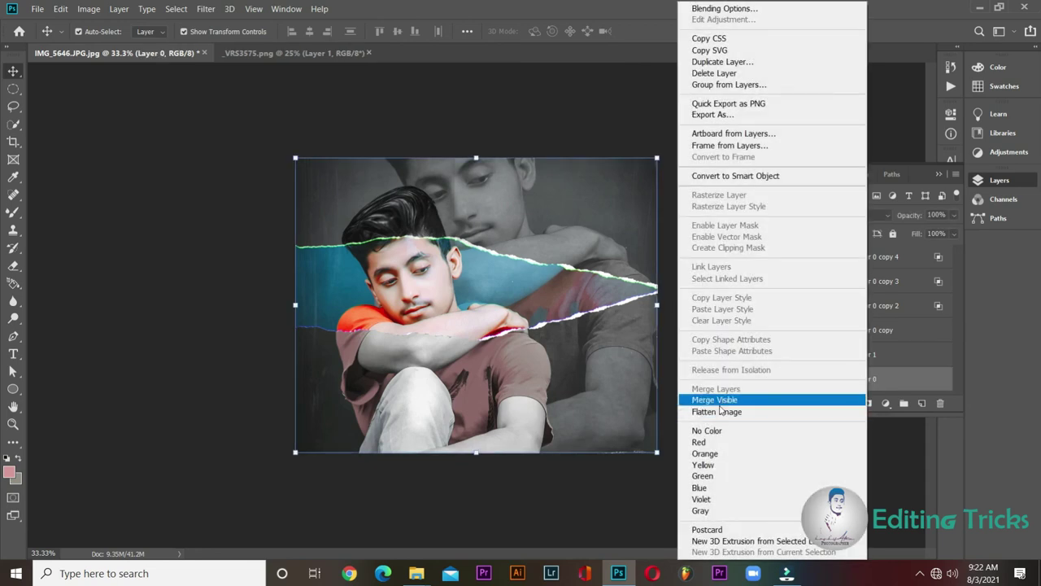
left_click(722, 399)
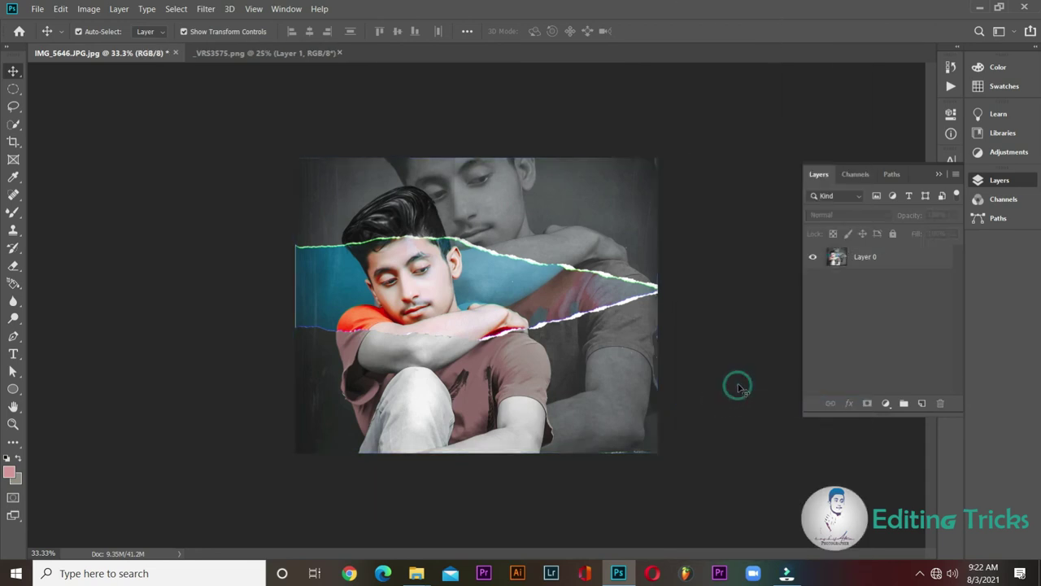
key("ctrl+plus")
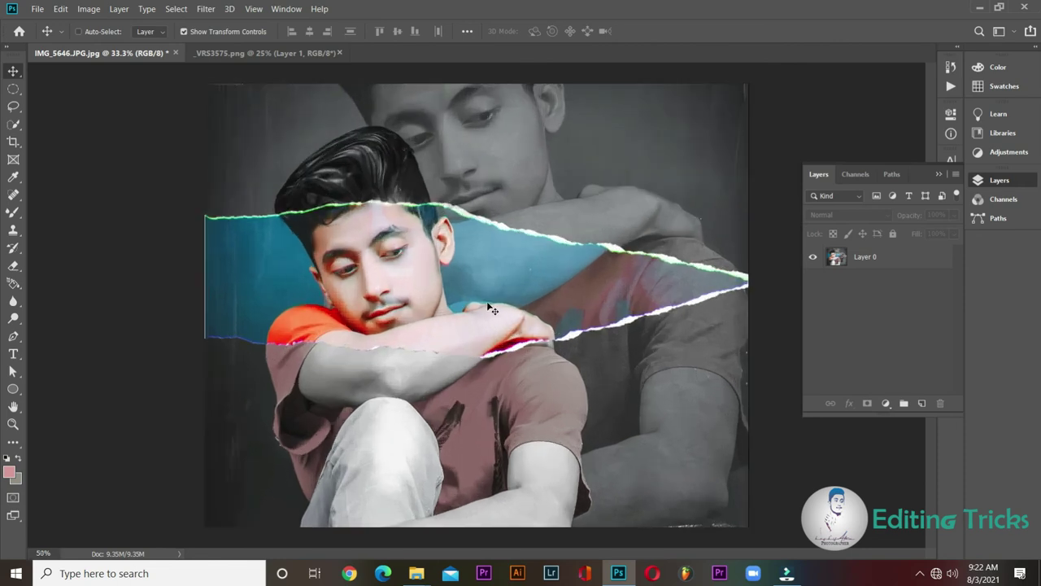
key("ctrl+plus")
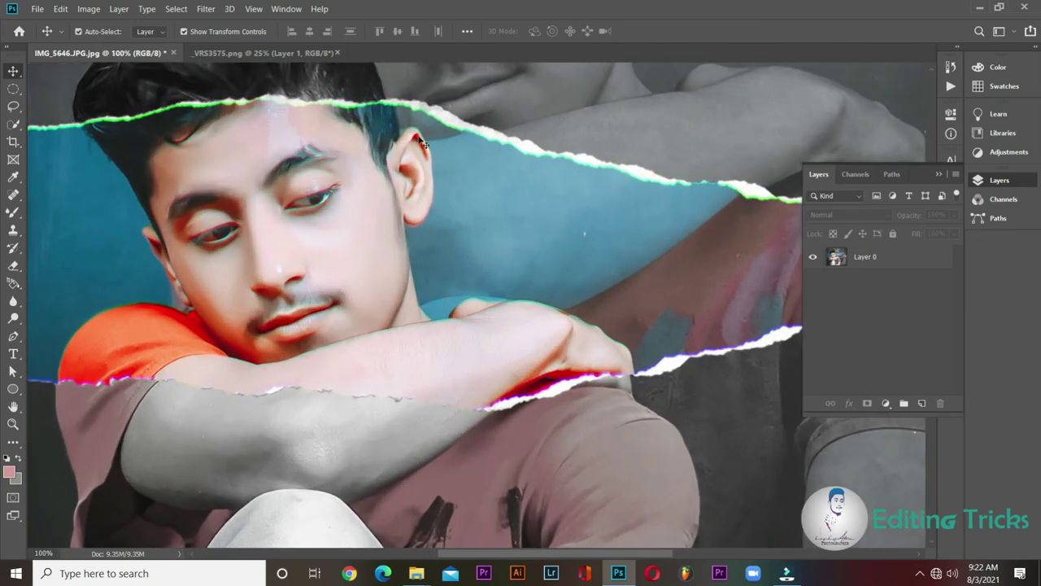
key("ctrl+minus")
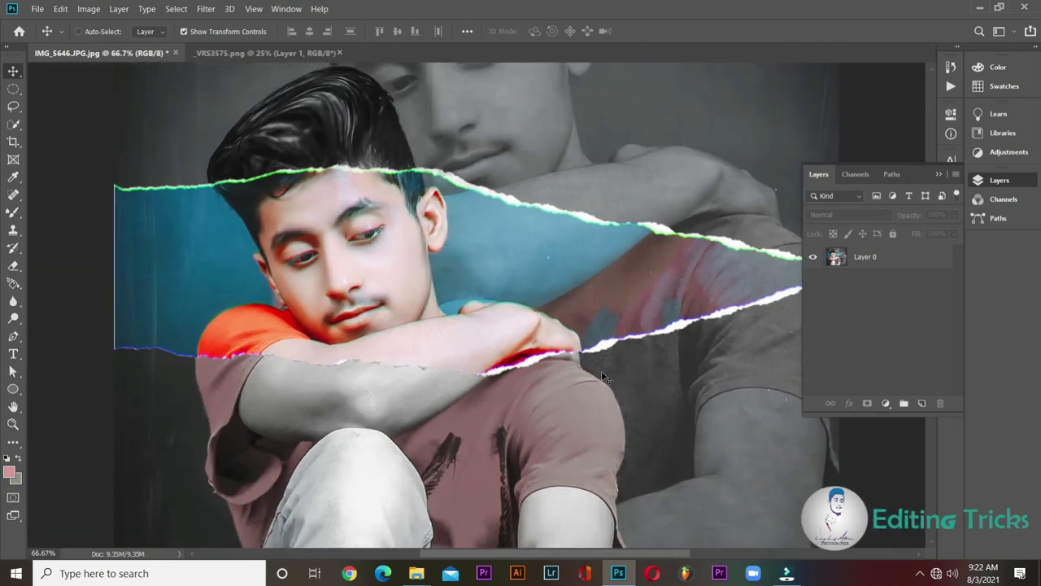
key("ctrl+minus")
key("ctrl+a")
key("ctrl+d")
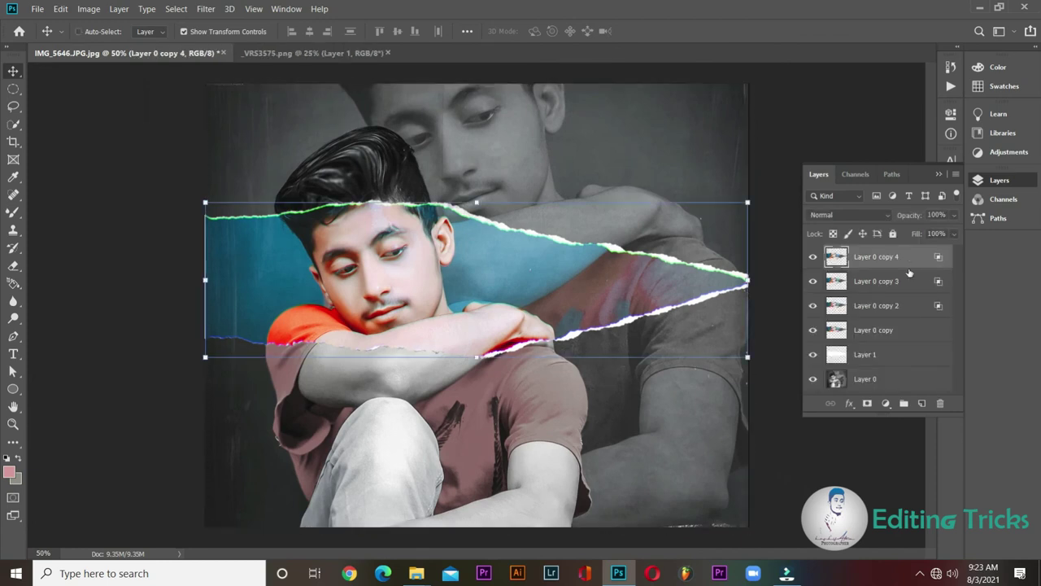
Review the copy 2–4 strips, then nudge Layer 0 copy down with the Down arrow and deselect
key("ctrl+plus")
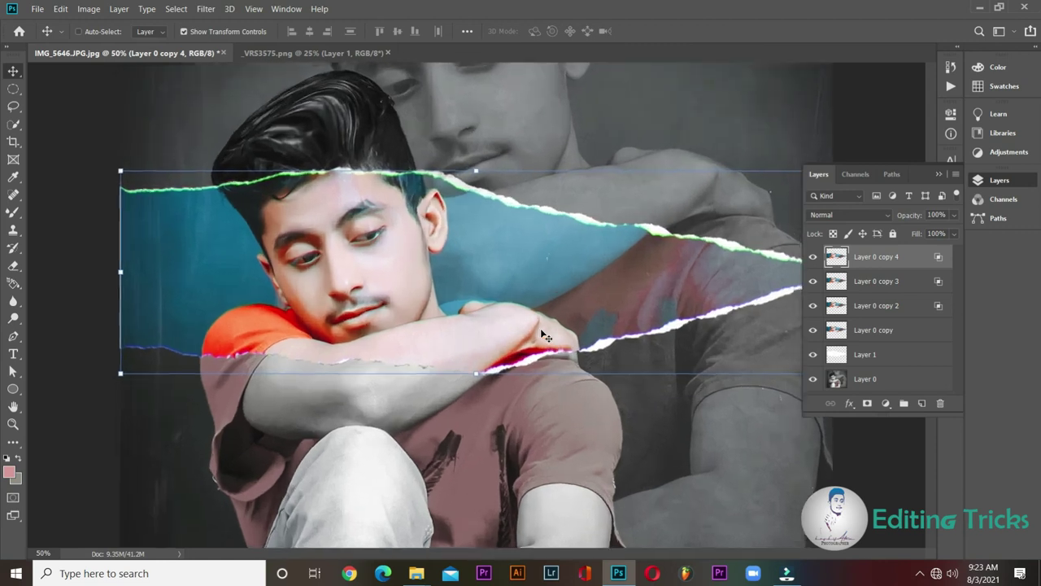
left_click(862, 284)
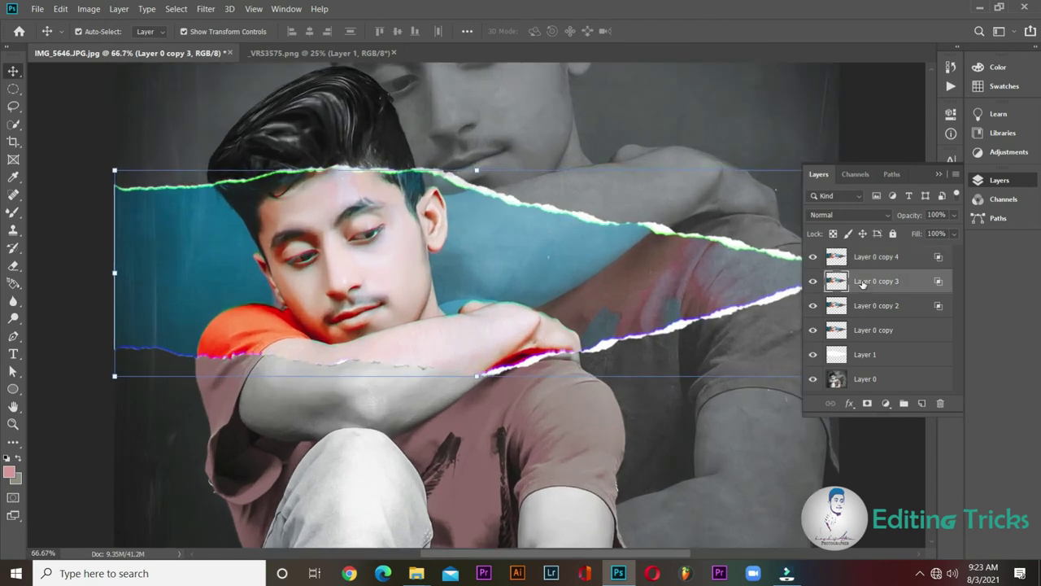
left_click(861, 305)
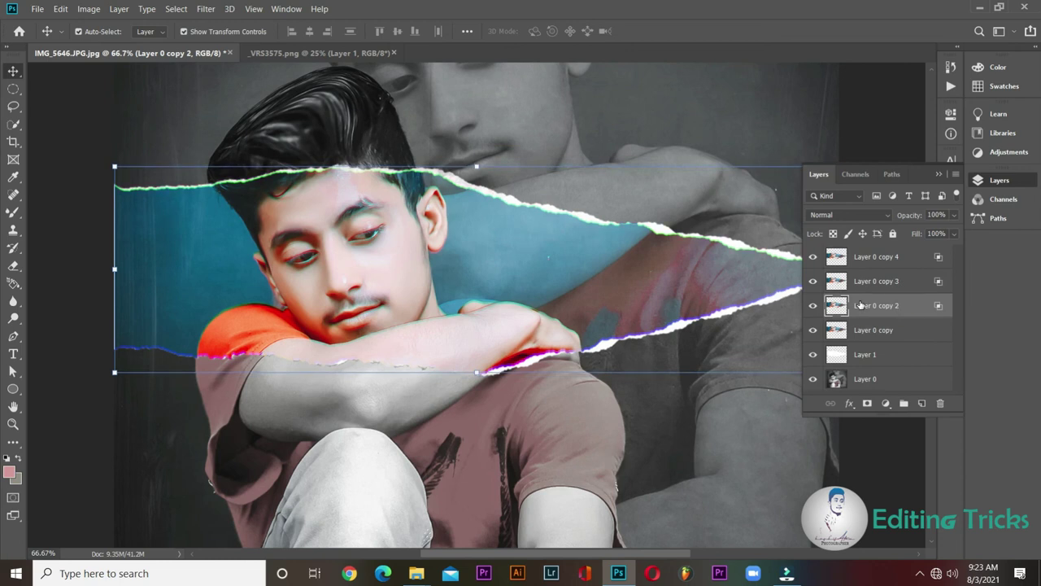
key("ctrl+minus")
key("ctrl+minus")
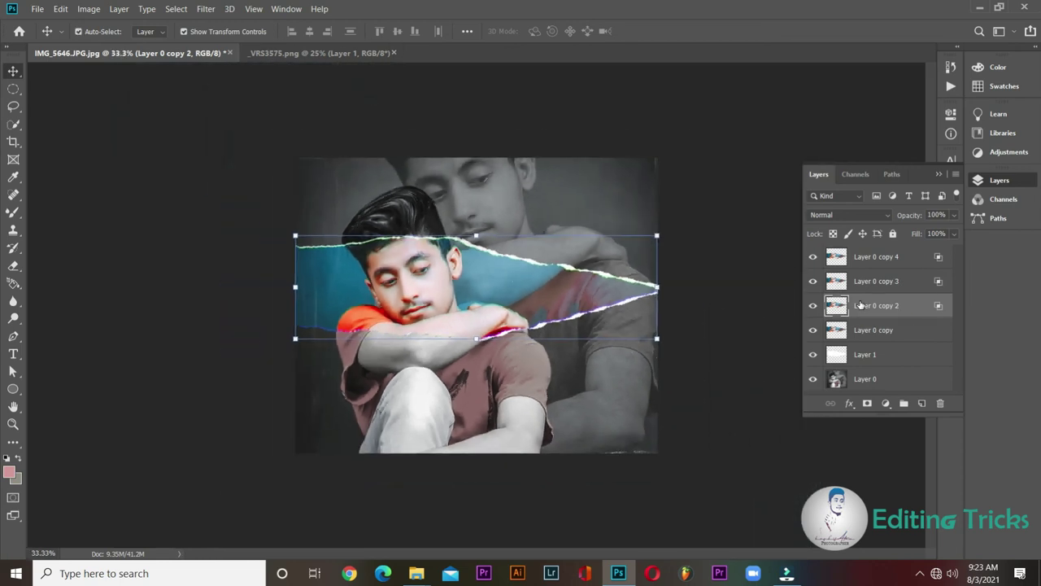
left_click(745, 277)
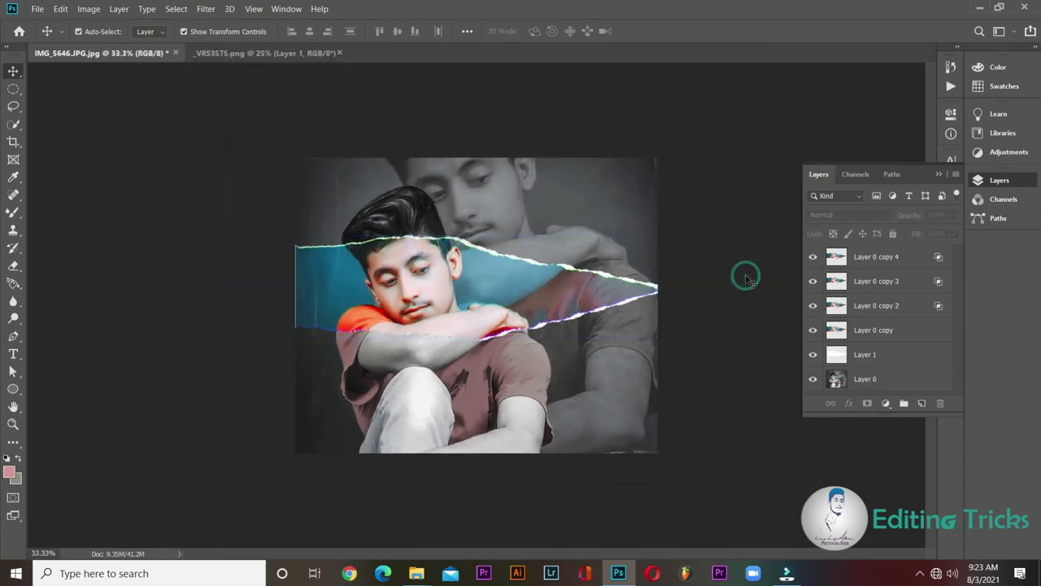
left_click(877, 284)
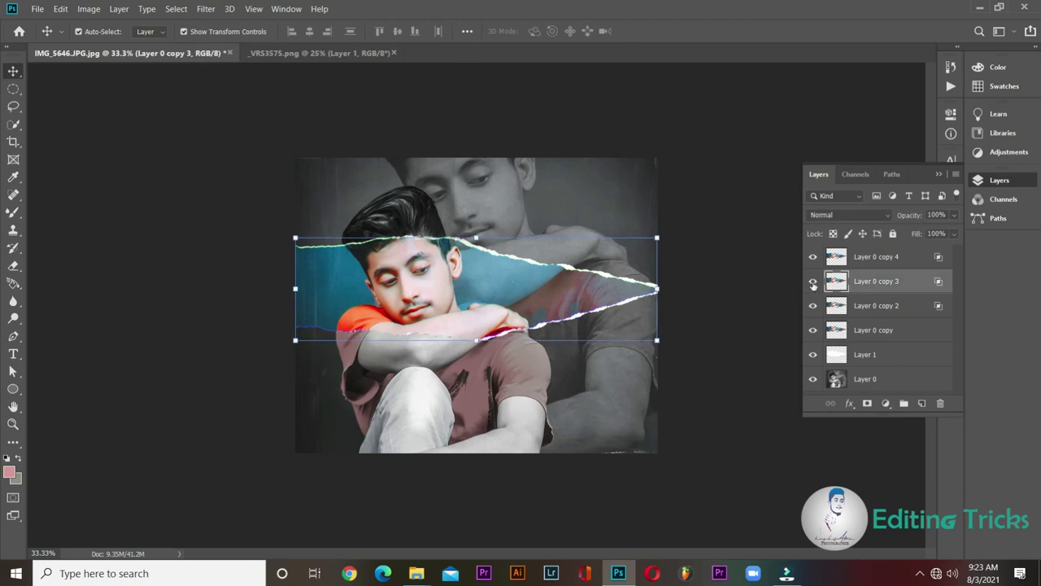
left_click(866, 259)
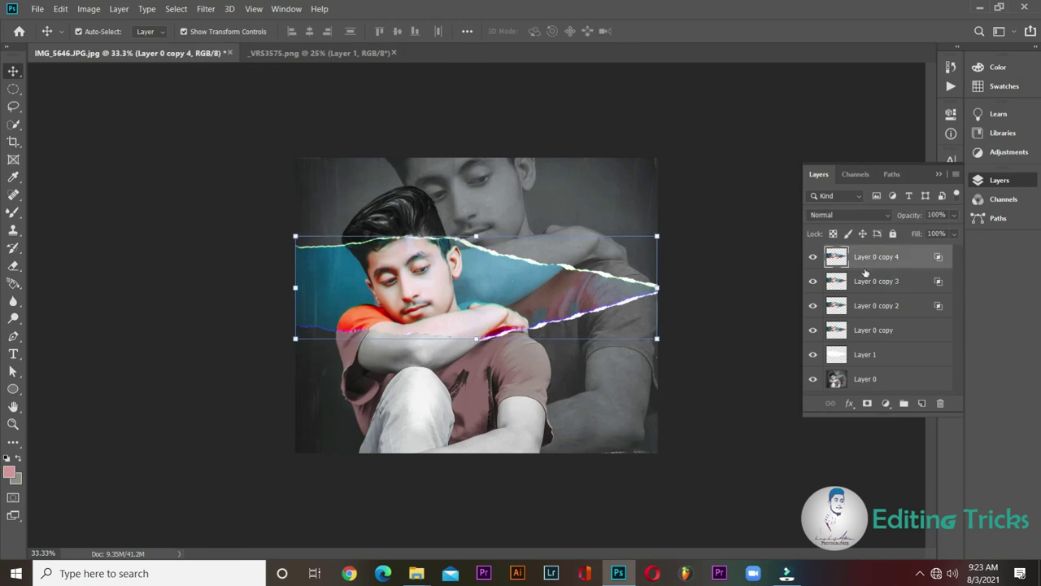
left_click(868, 307)
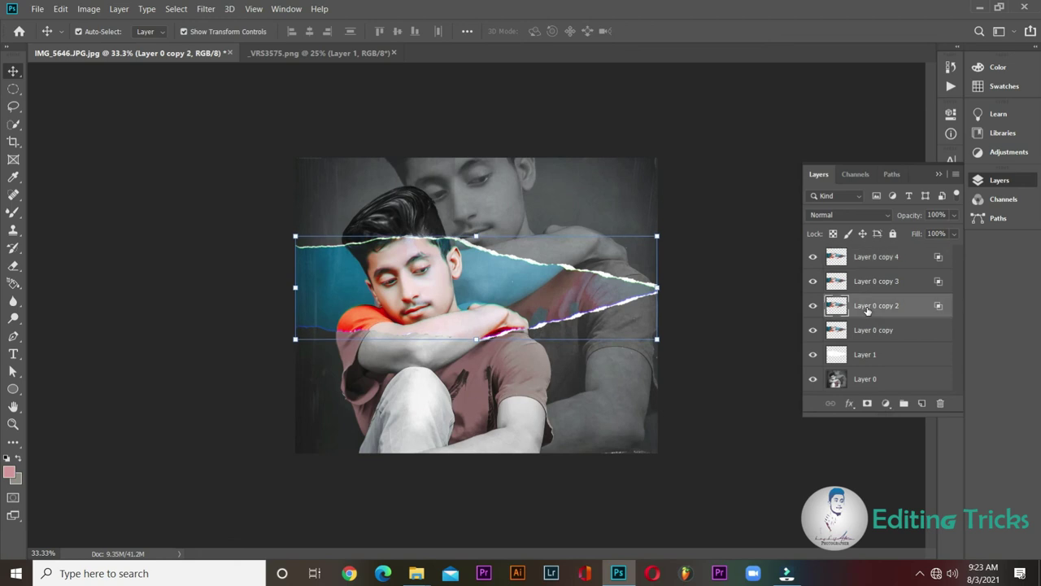
left_click(872, 332)
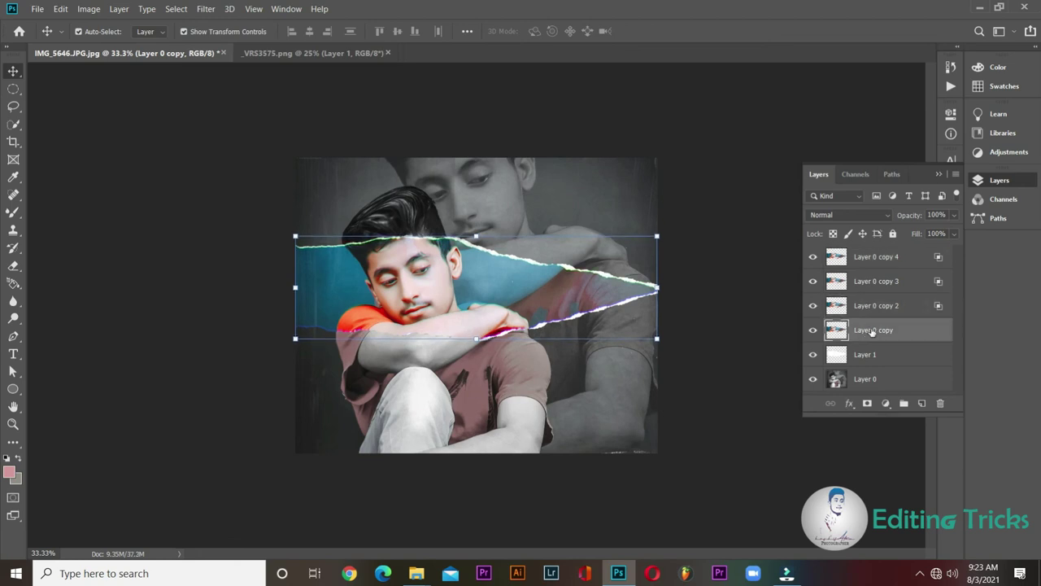
key("Down")
key("Down")
key("Down")
key("Down")
key("Down")
key("Down")
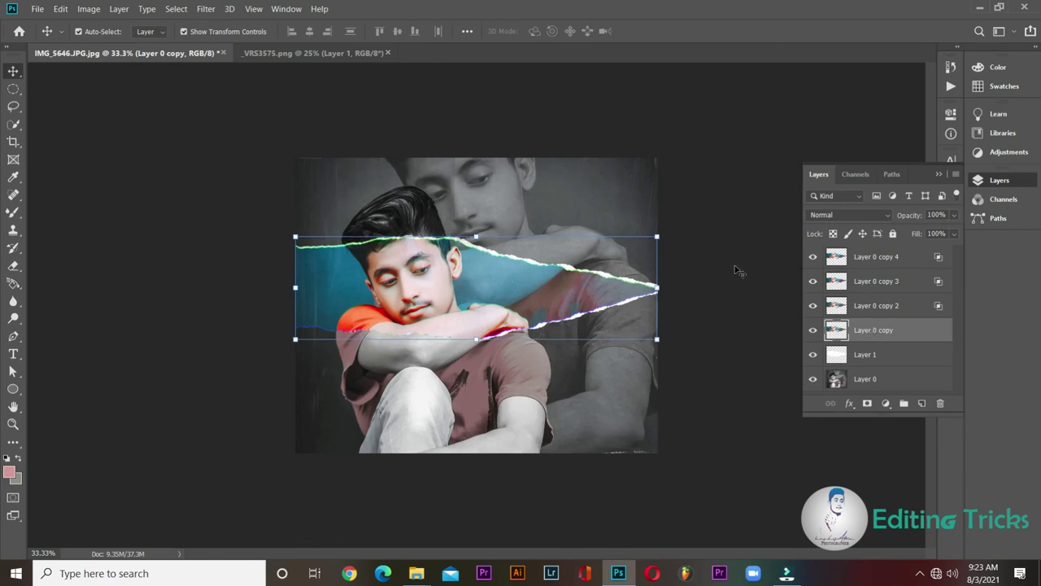
left_click(739, 271)
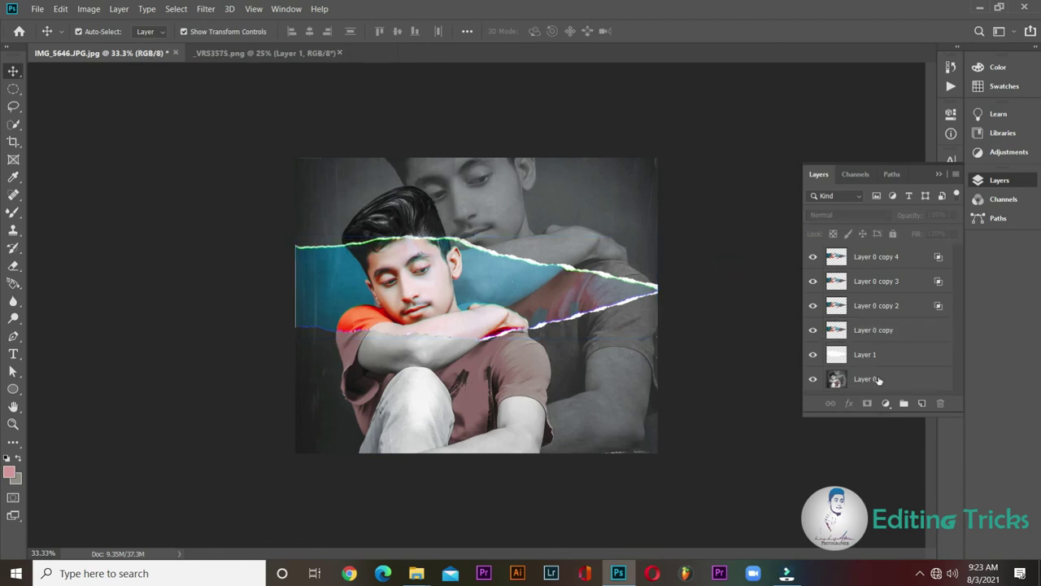